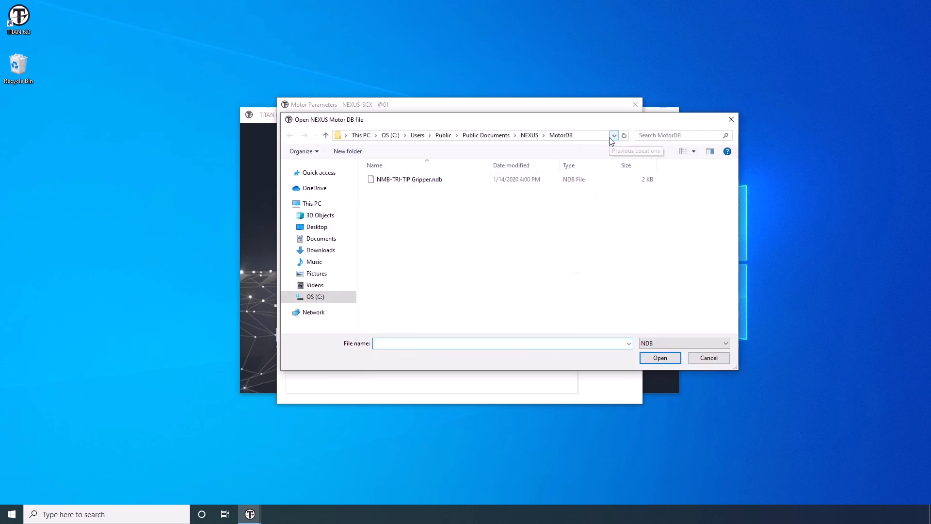
# - Load the NMB-TRI-TIP Gripper.ndb motor database file and download its motor parameters to the controller
pyautogui.click(452, 181)
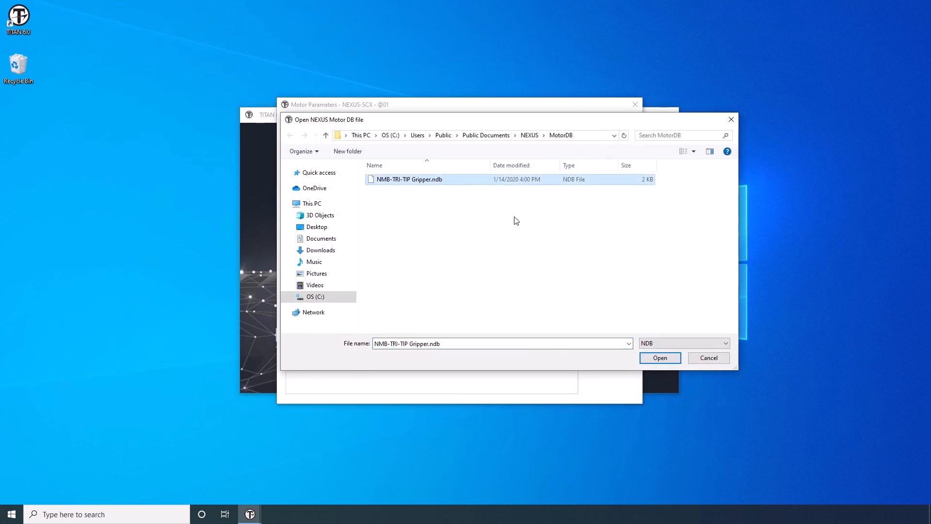
pyautogui.click(654, 359)
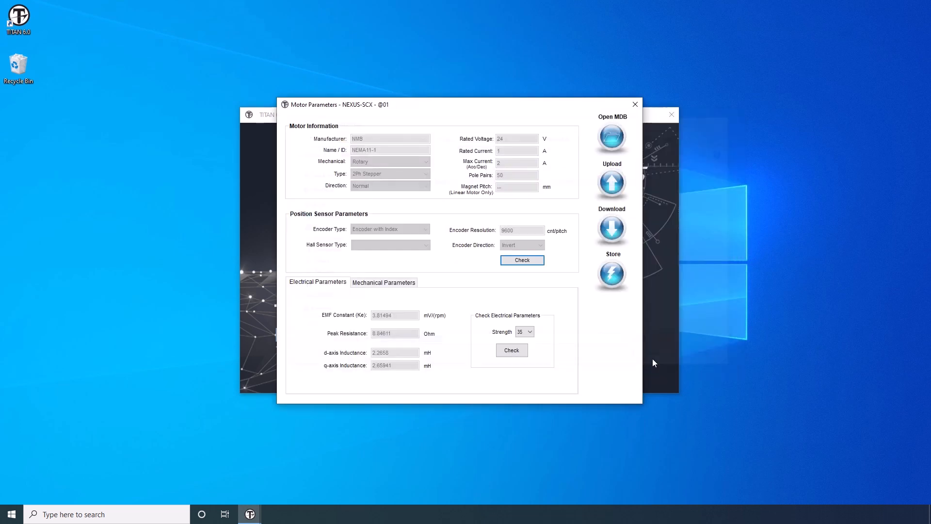
pyautogui.click(604, 232)
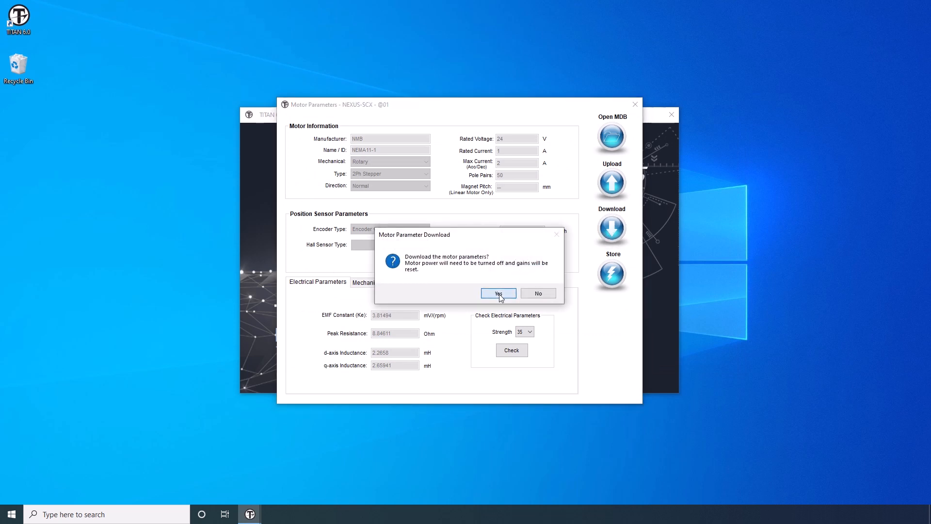
pyautogui.click(499, 294)
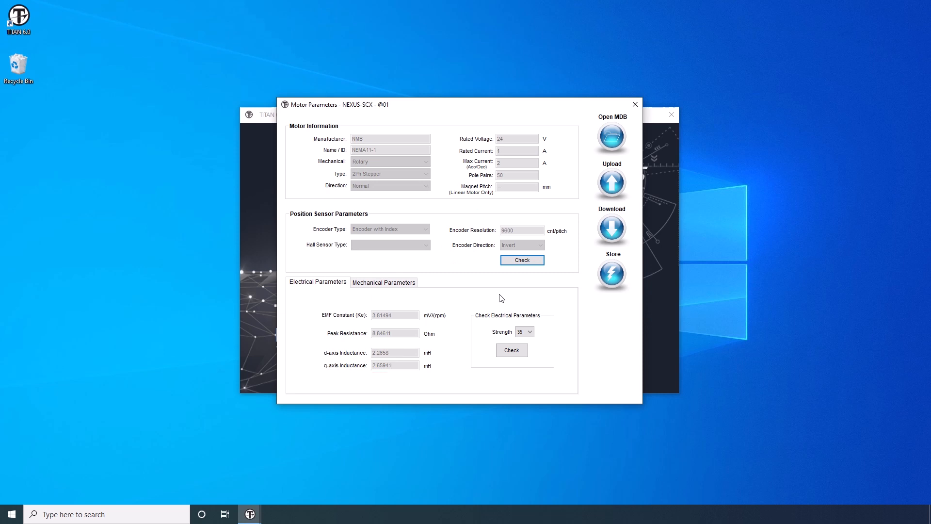
# - Show the motor's mechanical parameters, store the motor parameters to flash and close the Motor Parameters window
pyautogui.click(410, 287)
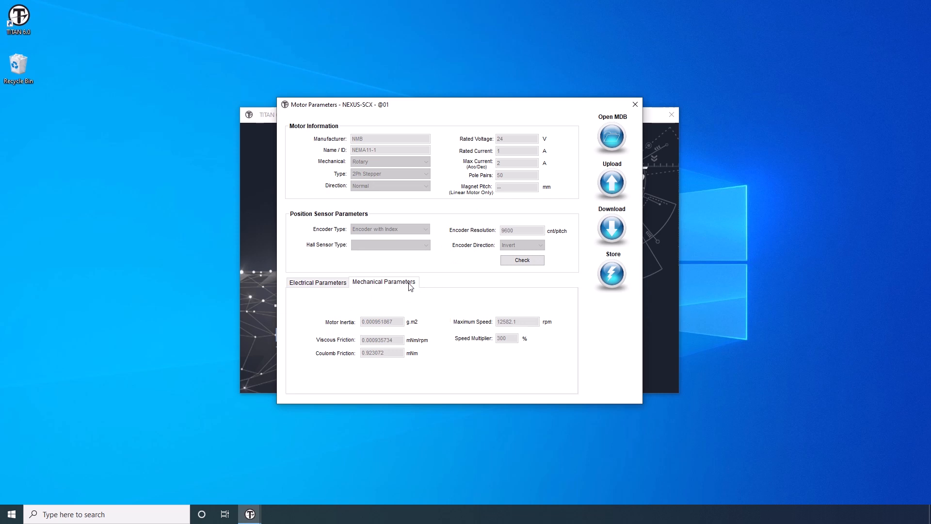
pyautogui.click(612, 274)
pyautogui.click(501, 291)
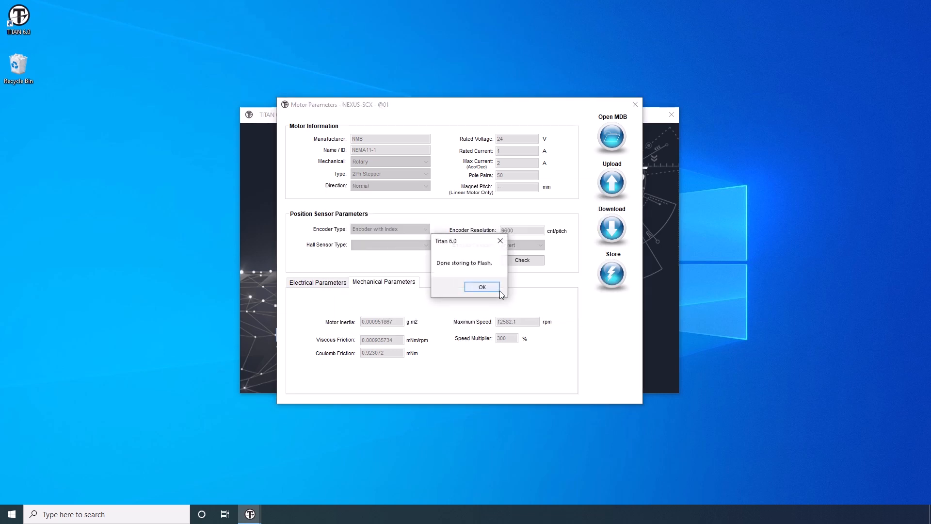
pyautogui.click(499, 290)
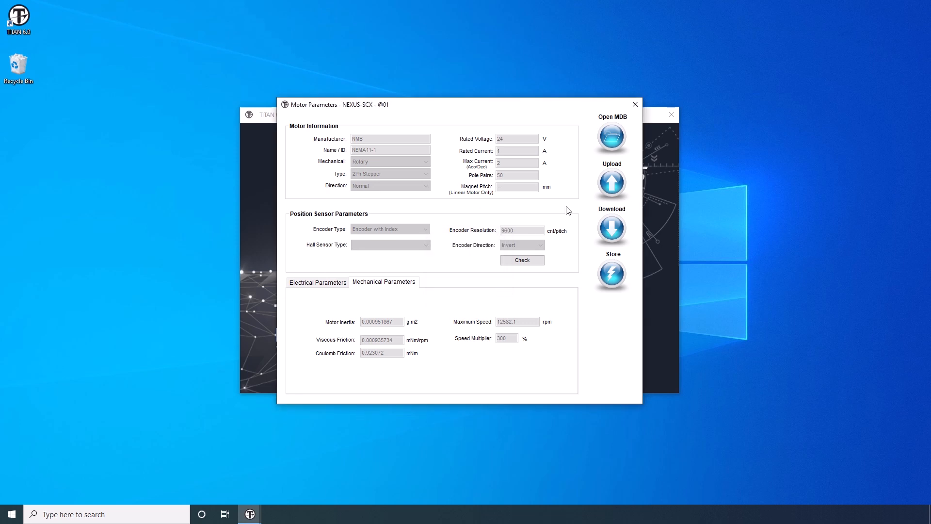
pyautogui.click(636, 105)
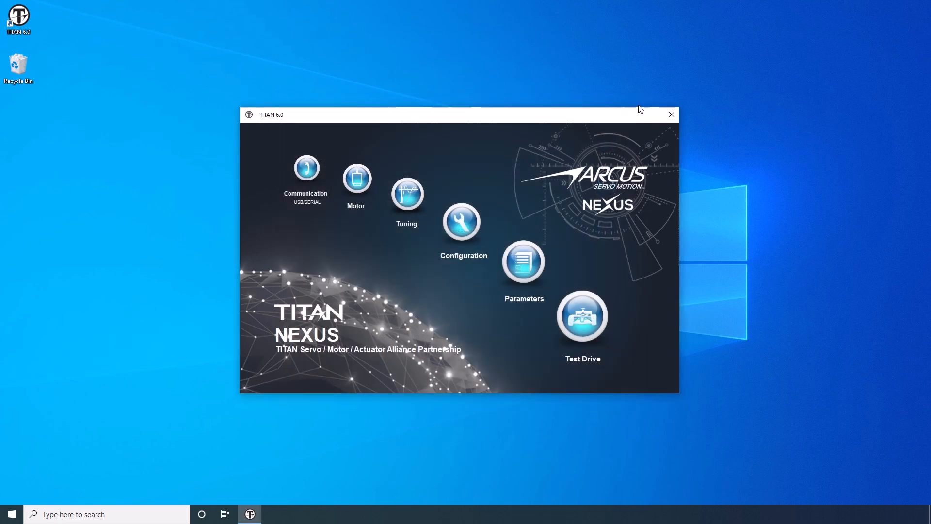
# - Set the motor direction to Invert in the configuration parameters and download them to the controller
pyautogui.click(466, 227)
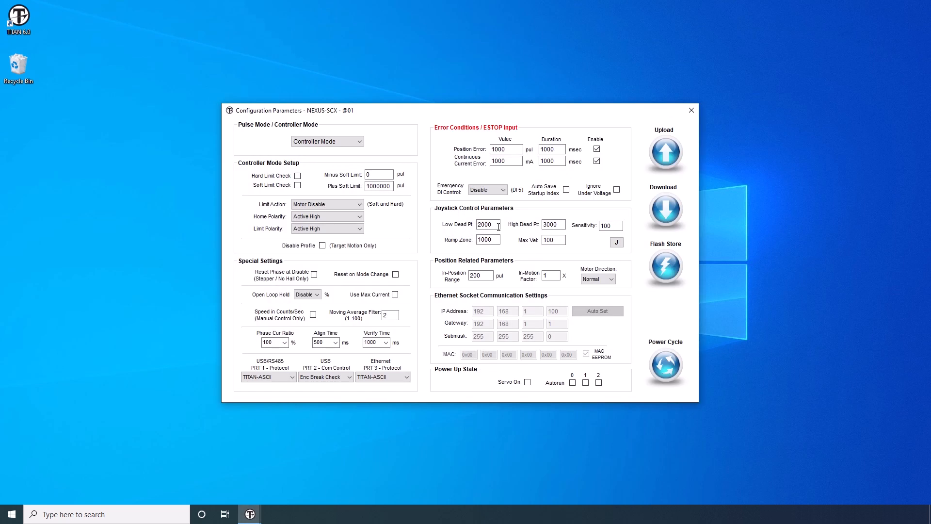
pyautogui.click(599, 293)
pyautogui.click(667, 214)
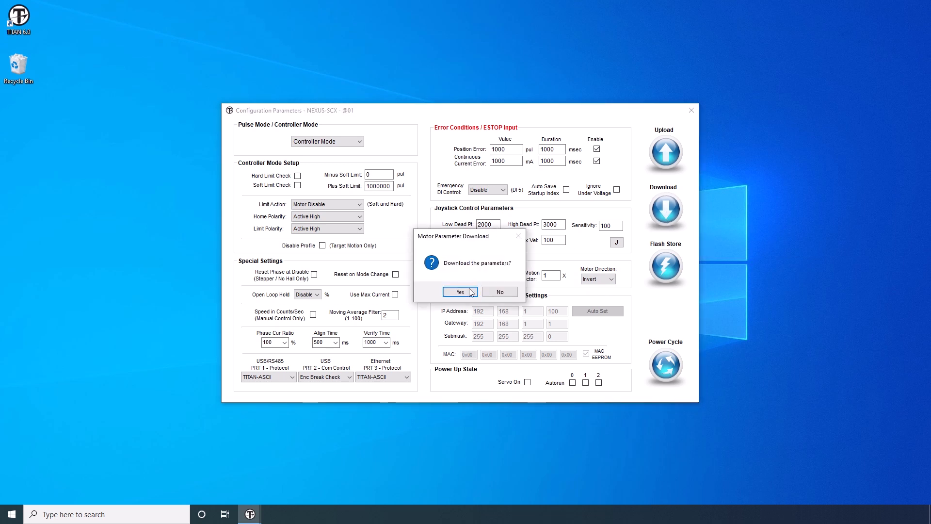
pyautogui.click(469, 291)
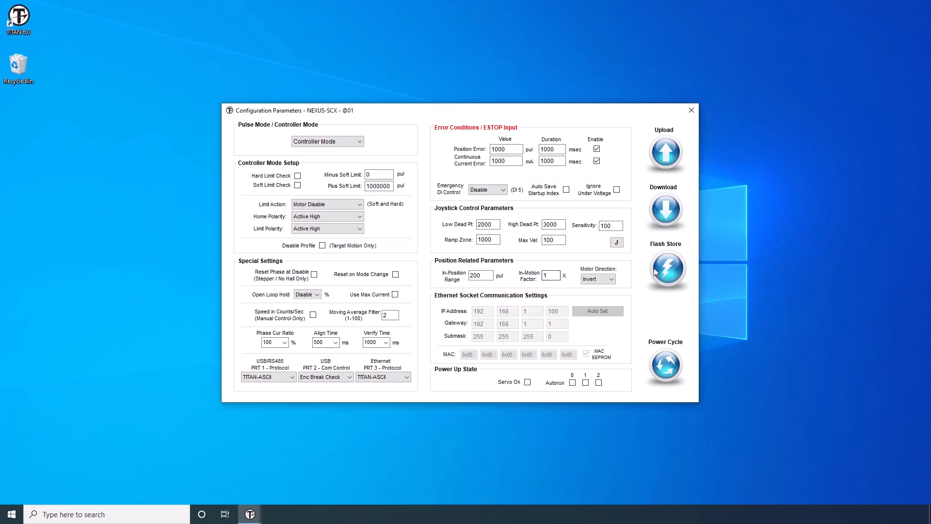
# - Store the configuration parameters to flash and close the Configuration Parameters window
pyautogui.click(655, 272)
pyautogui.click(491, 290)
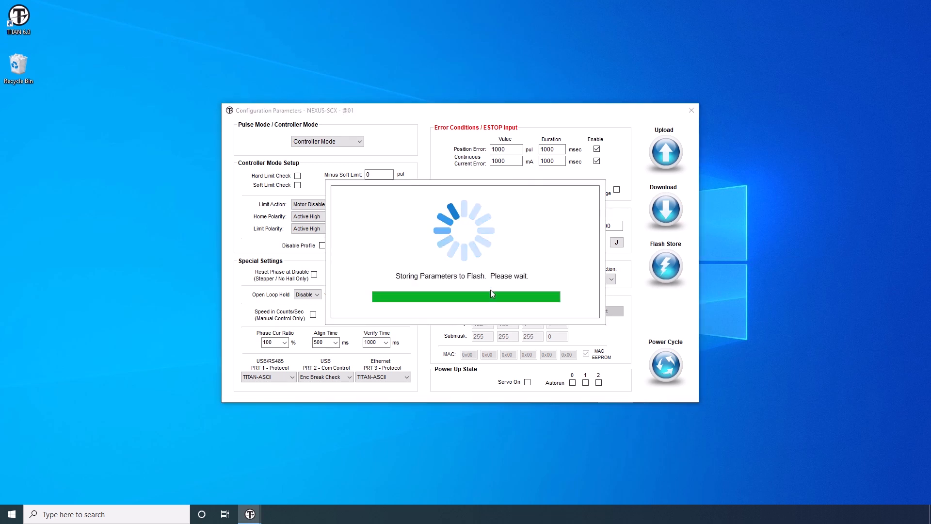
pyautogui.click(524, 288)
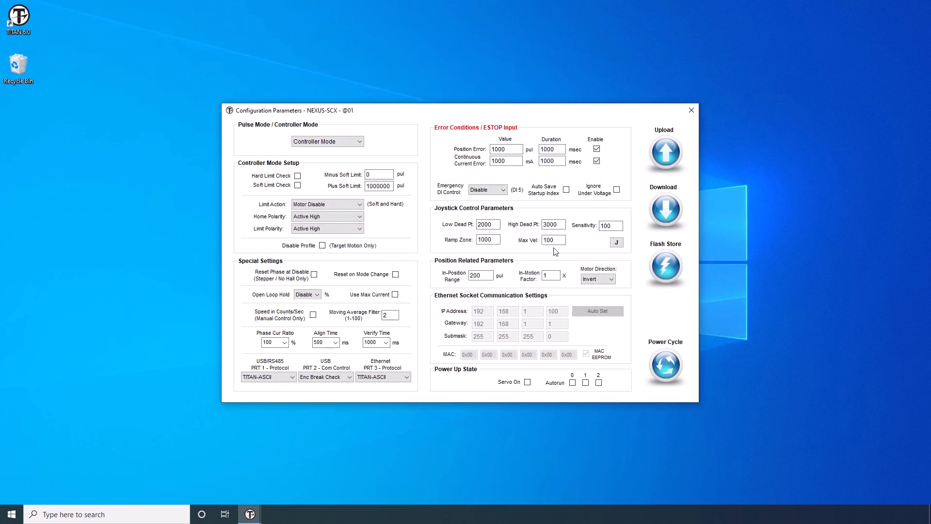
pyautogui.click(692, 110)
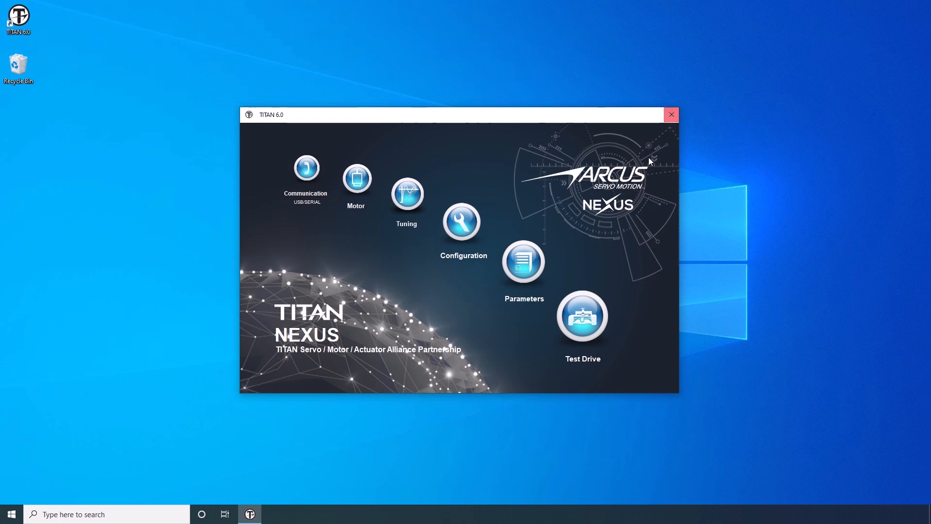
# - Test the gripper in Test Drive by enabling the servo and moving it to position 2 (2500) and back to position 1 (100)
pyautogui.click(591, 316)
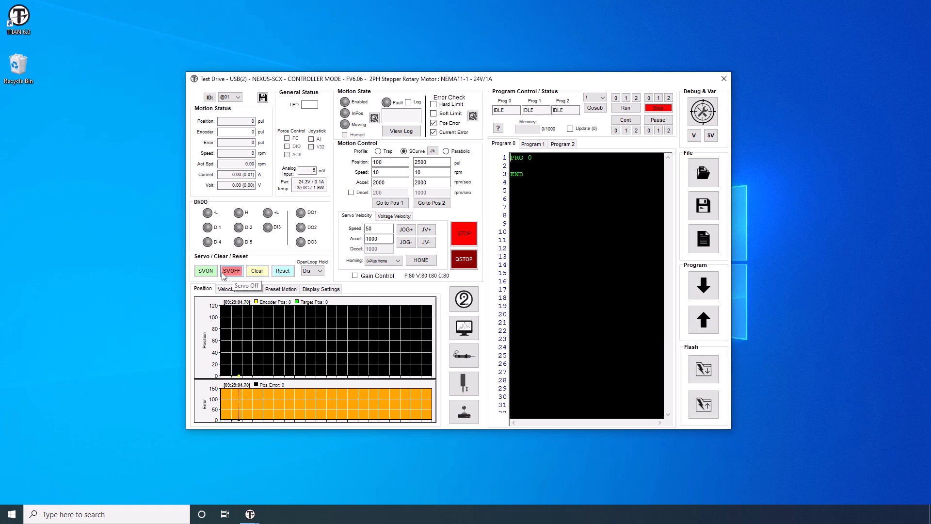
pyautogui.click(202, 273)
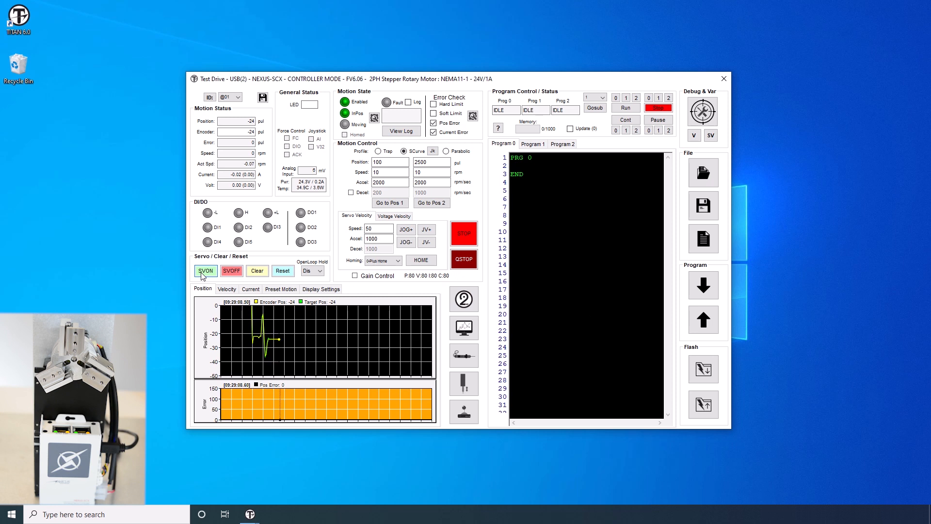
pyautogui.click(432, 203)
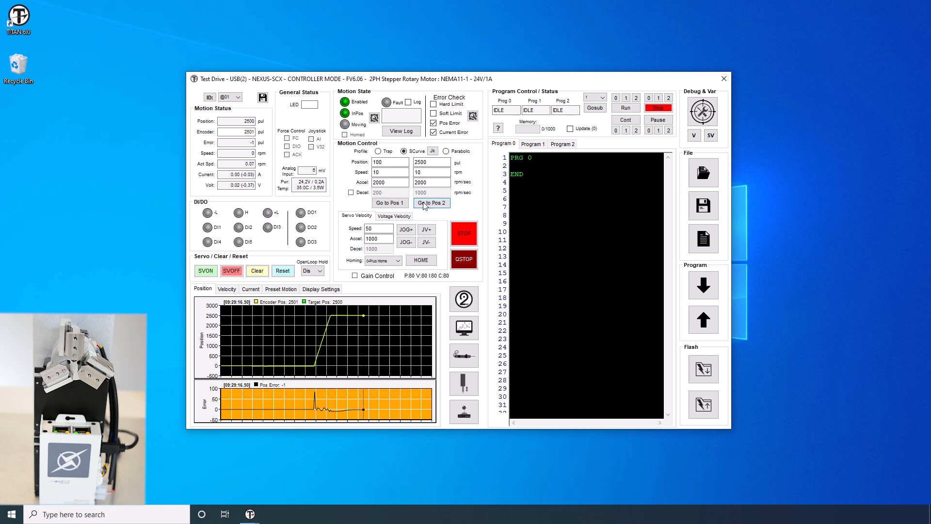
pyautogui.click(400, 205)
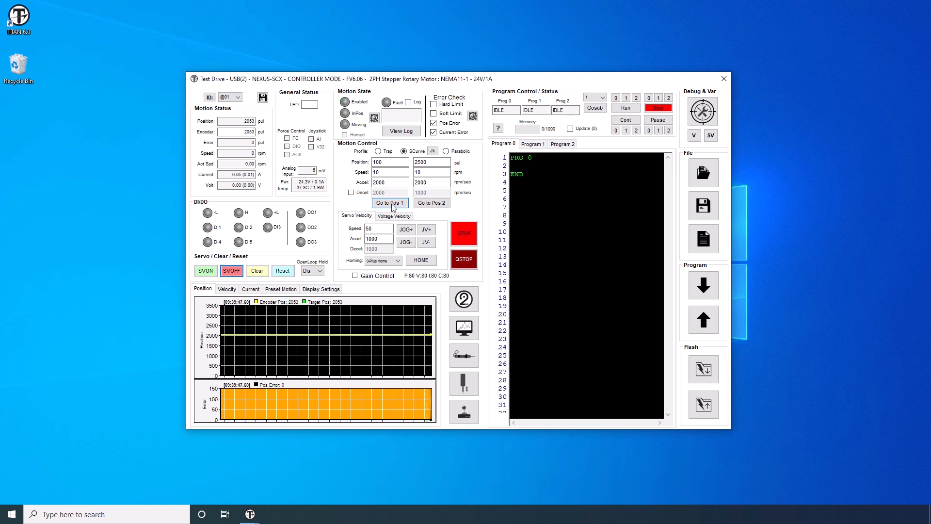
pyautogui.click(725, 78)
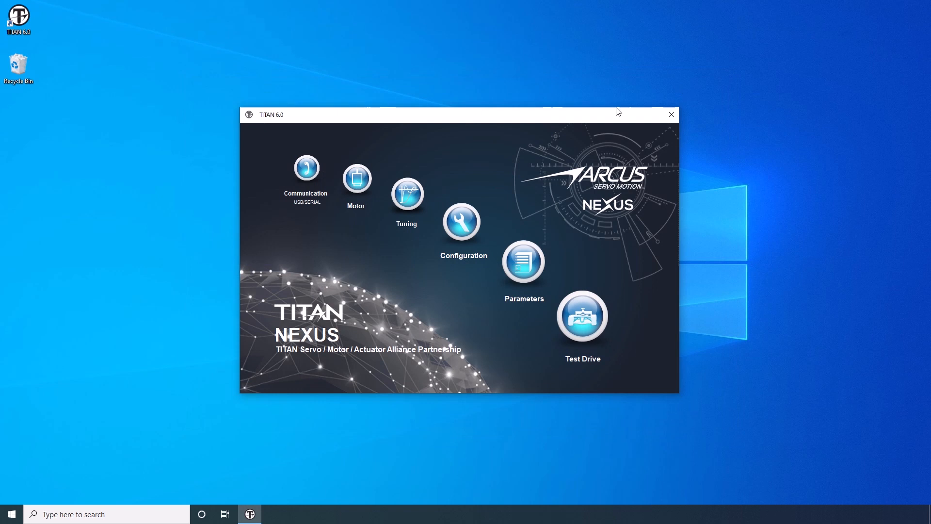
# - Start the mechanical parameter auto-detection wizard from Tuning and consent to the motion risks to reach Soft Limit Setup
pyautogui.click(412, 193)
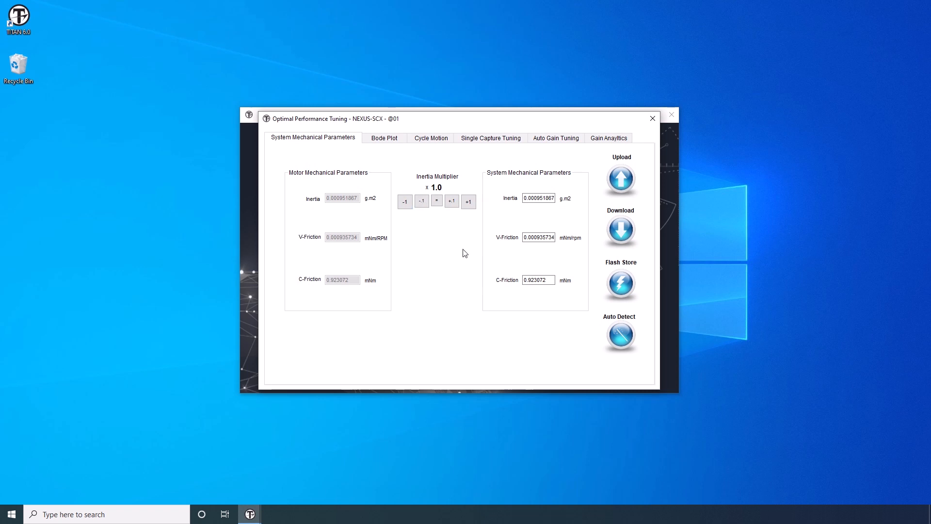
pyautogui.click(628, 334)
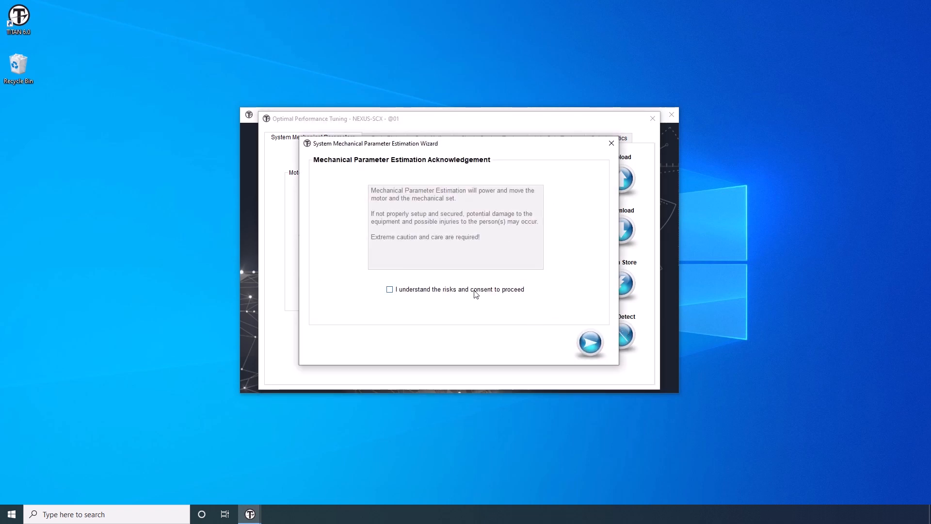
pyautogui.click(474, 294)
pyautogui.click(594, 344)
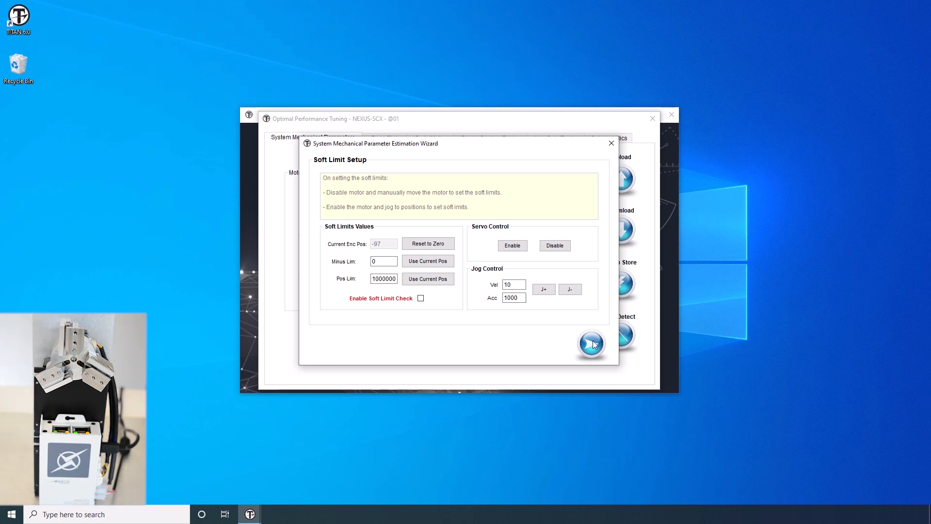
# - Zero the encoder, capture the gripper's positions as minus limit 908 and plus limit 3744, and enable the soft limit check
pyautogui.click(442, 248)
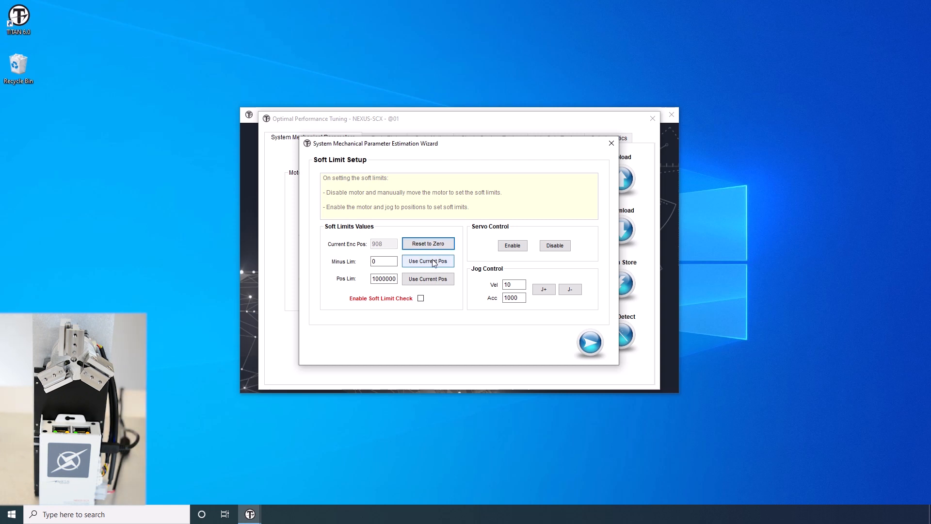
pyautogui.click(434, 264)
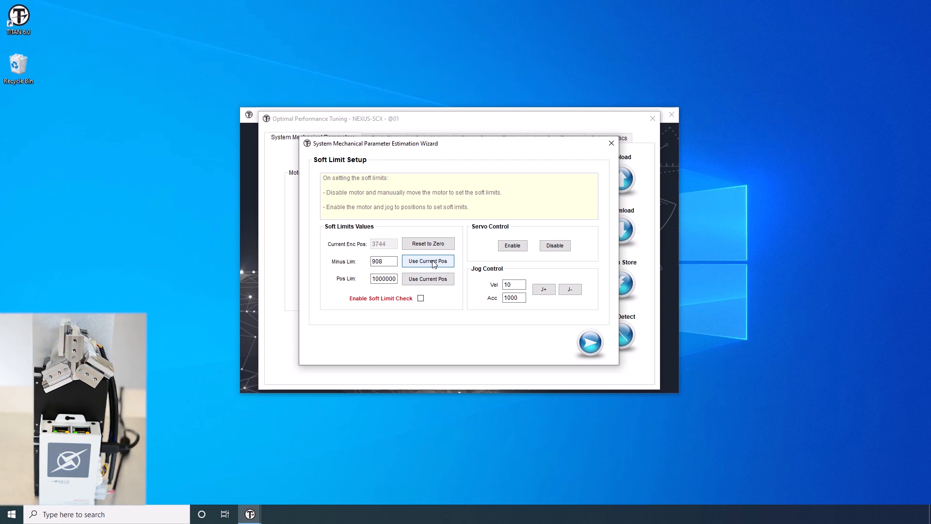
pyautogui.click(431, 285)
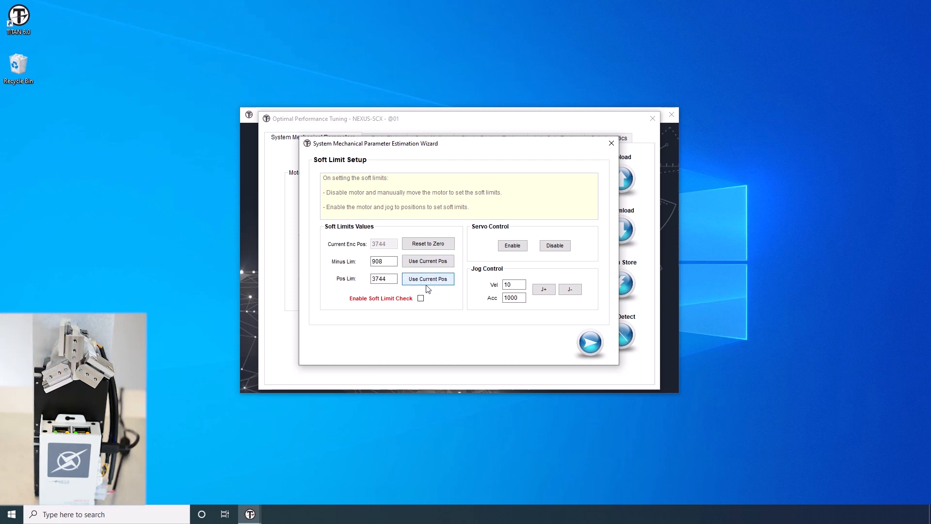
pyautogui.click(421, 298)
# - Enable the servo, jog the gripper in both directions within the soft limits and proceed to Mechanical Parameter Detection
pyautogui.click(508, 250)
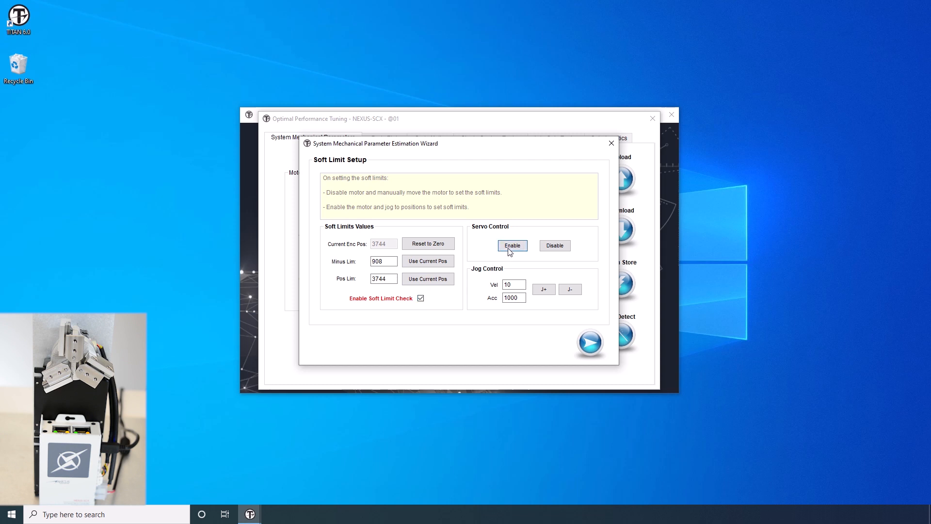
pyautogui.click(551, 294)
pyautogui.click(580, 296)
pyautogui.click(592, 345)
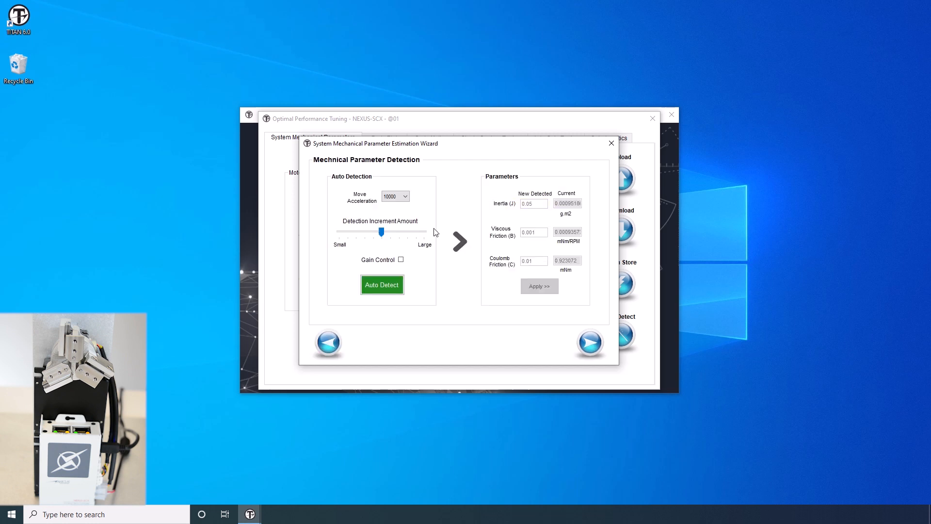
# - Set the move acceleration to 20000, lower the detection increment amount towards Small, and run the auto detection
pyautogui.click(398, 196)
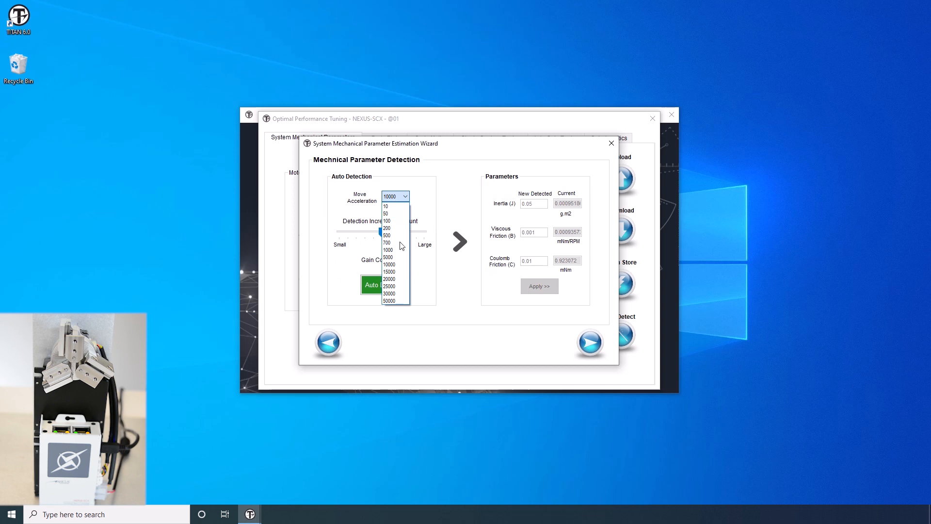
pyautogui.click(394, 279)
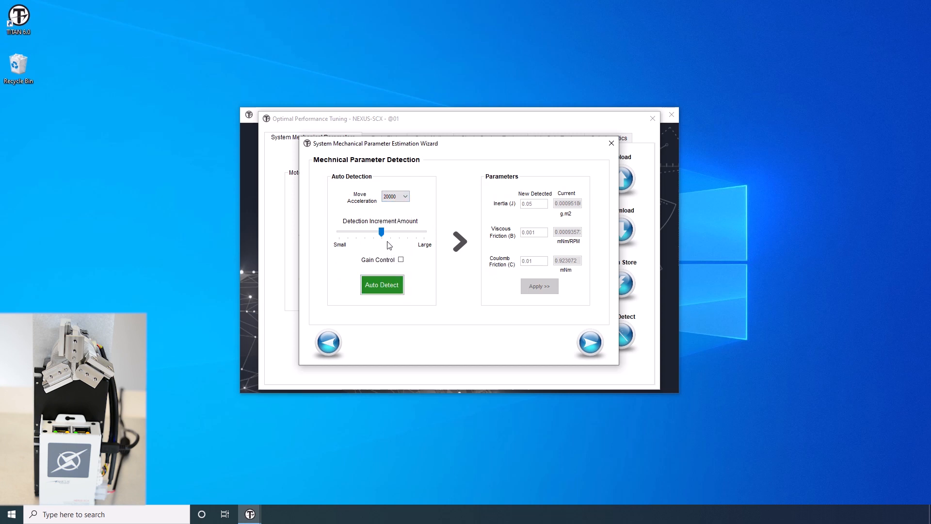
pyautogui.moveTo(383, 234); pyautogui.dragTo(350, 240)
pyautogui.click(392, 286)
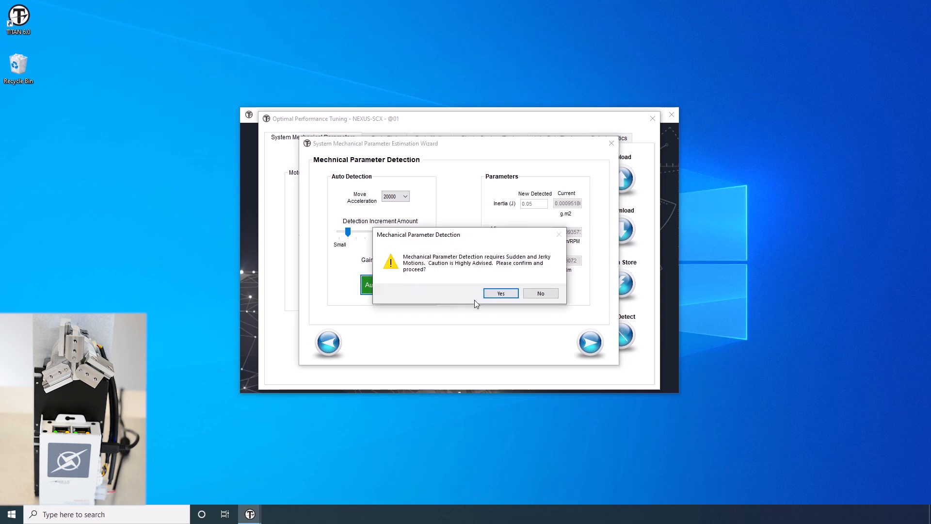
pyautogui.click(501, 294)
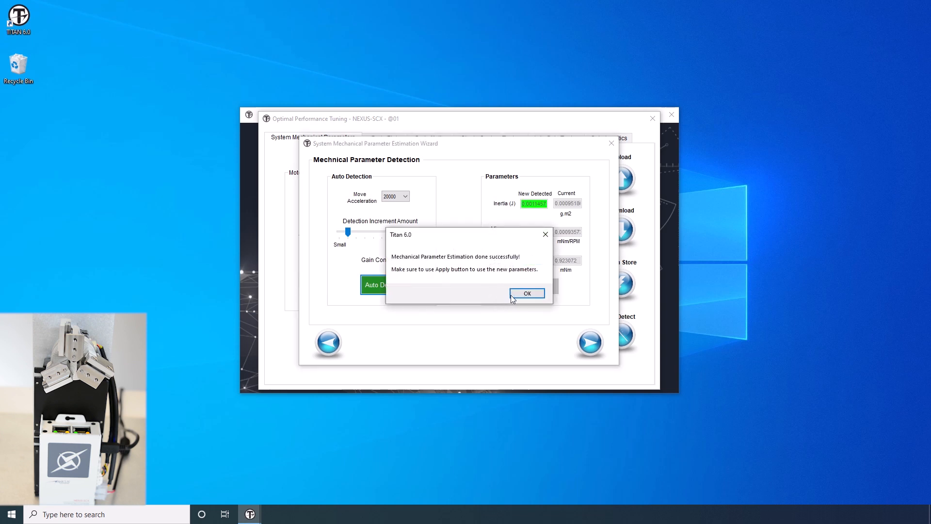
pyautogui.click(520, 294)
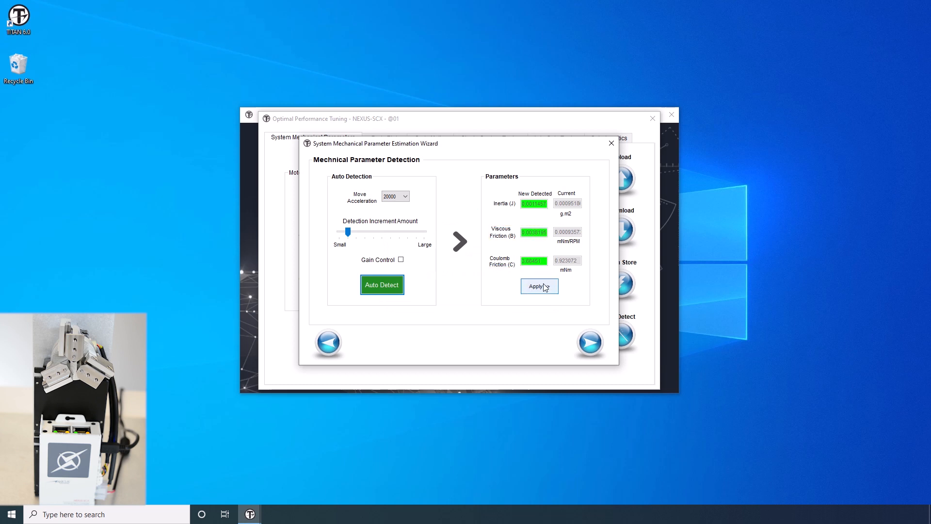
# - Apply the newly detected inertia and friction values and run the auto detection again
pyautogui.click(539, 286)
pyautogui.click(473, 291)
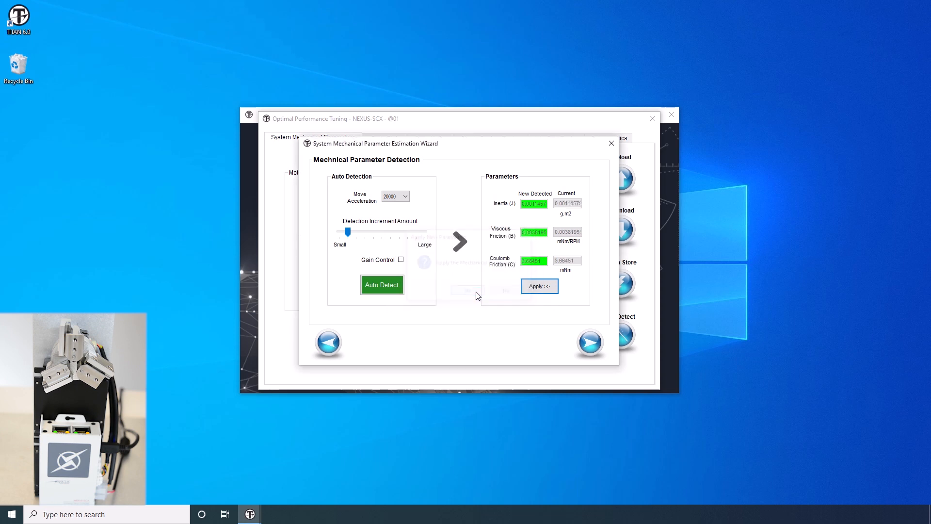
pyautogui.click(382, 285)
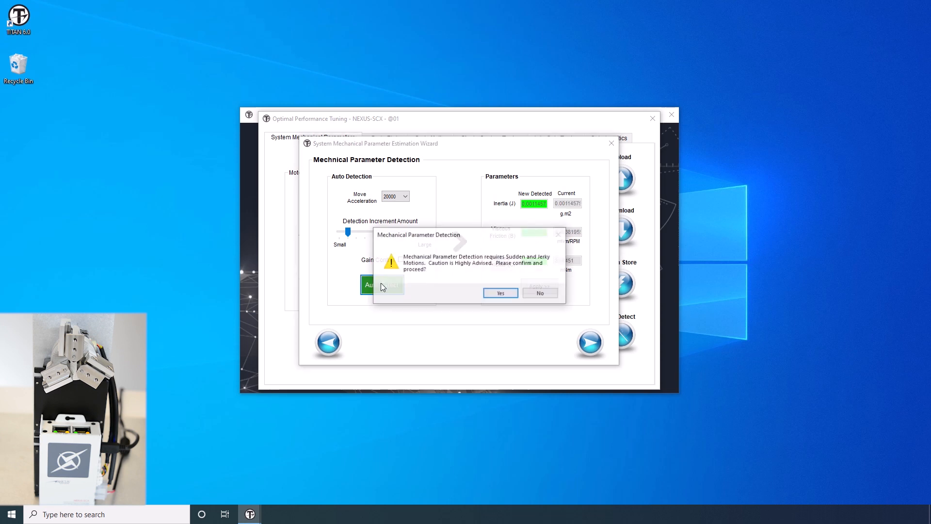
pyautogui.click(494, 295)
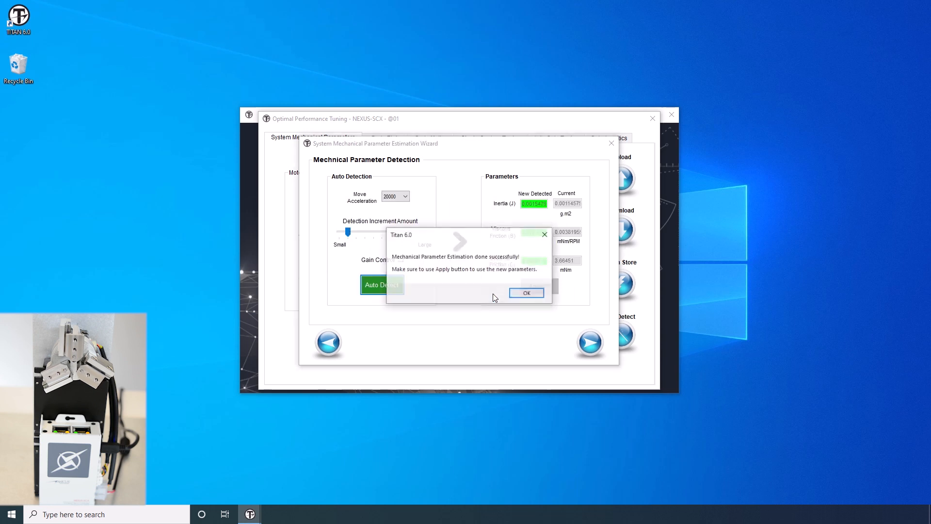
# - Apply the newly detected inertia and friction values to the system and exit the parameter detection wizard
pyautogui.click(532, 296)
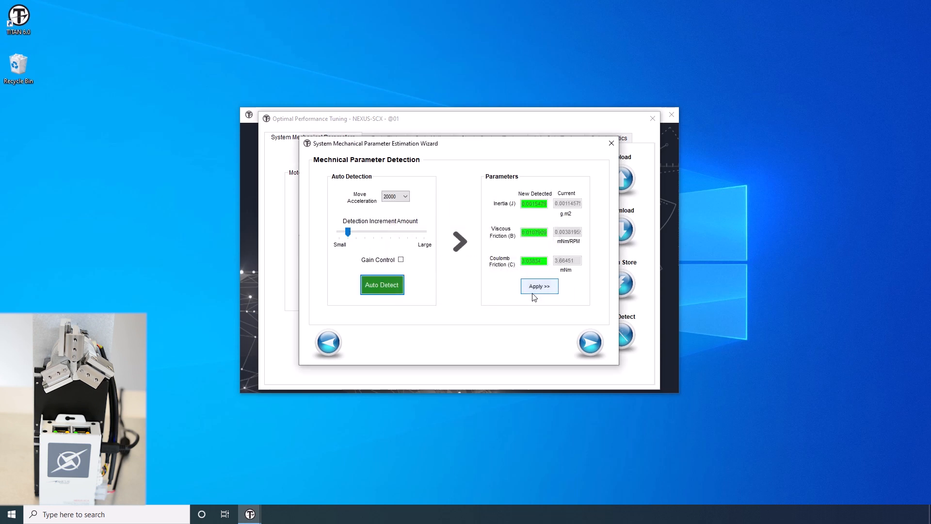
pyautogui.click(537, 289)
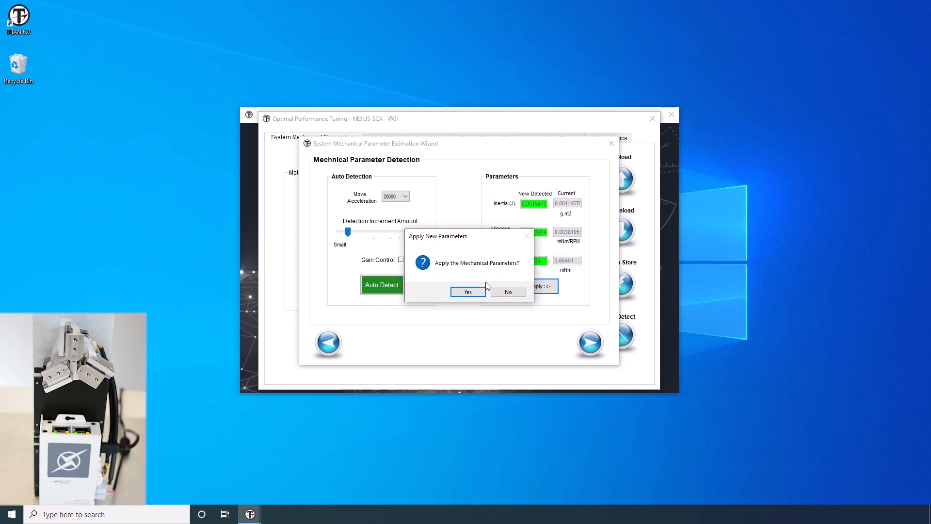
pyautogui.click(469, 292)
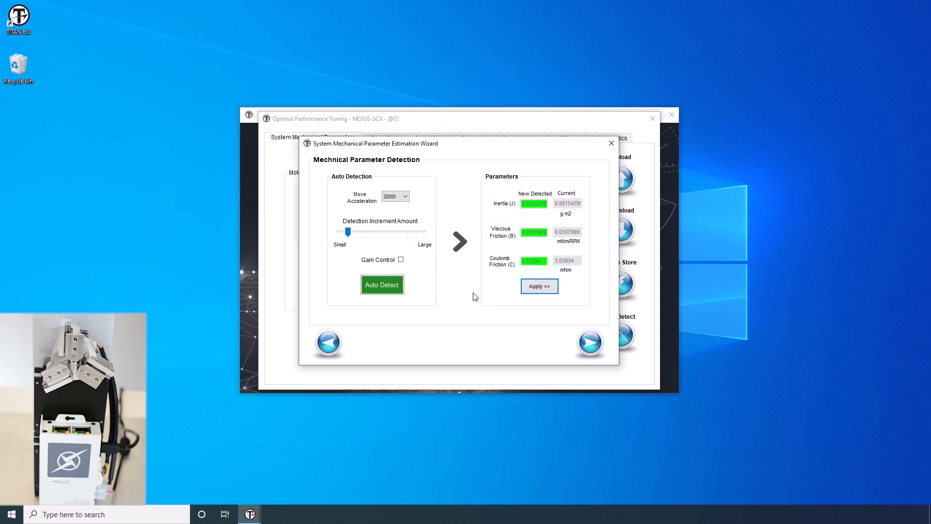
pyautogui.click(590, 346)
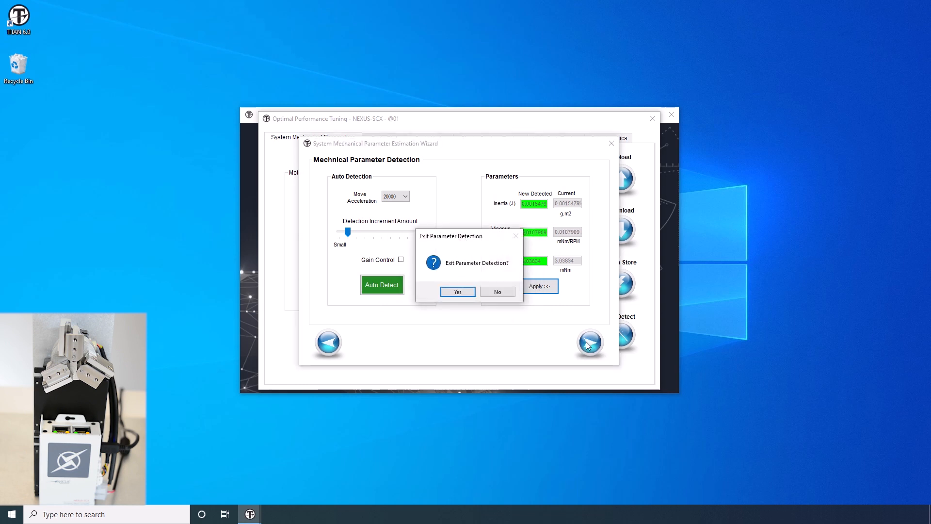
pyautogui.click(473, 294)
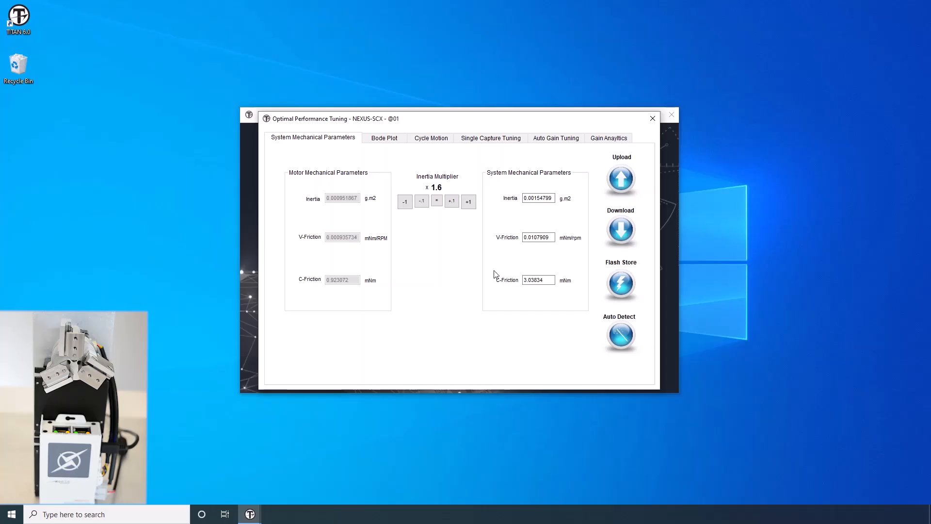
# - Leave the performance tuning for Test Drive and disable the Soft Limit error check
pyautogui.click(653, 121)
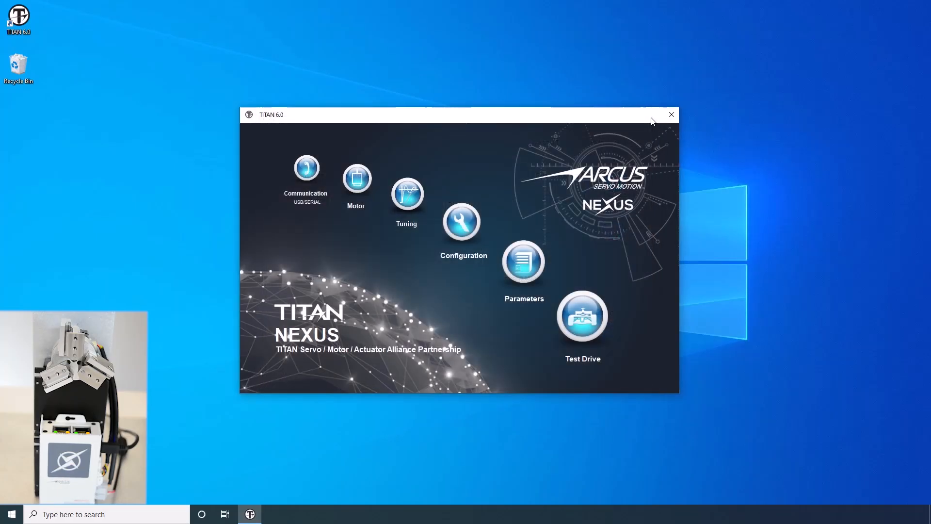
pyautogui.click(586, 315)
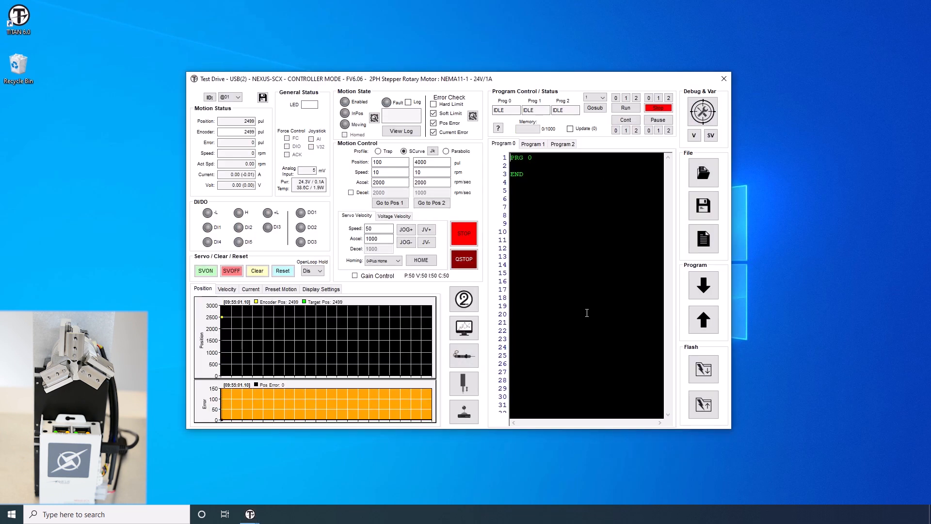
pyautogui.click(441, 116)
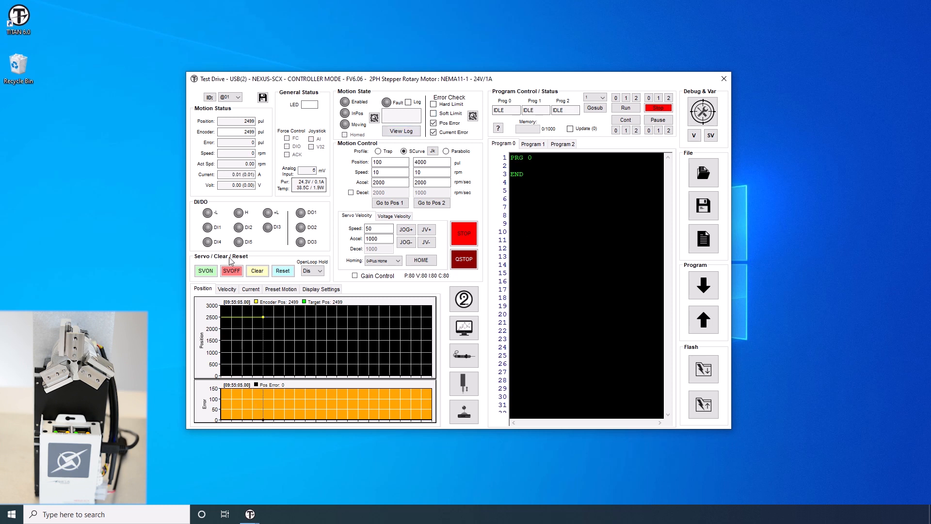
# - Turn the servo on and move the gripper to position 1 at 100 pulses and position 2 at 4000 pulses
pyautogui.click(206, 271)
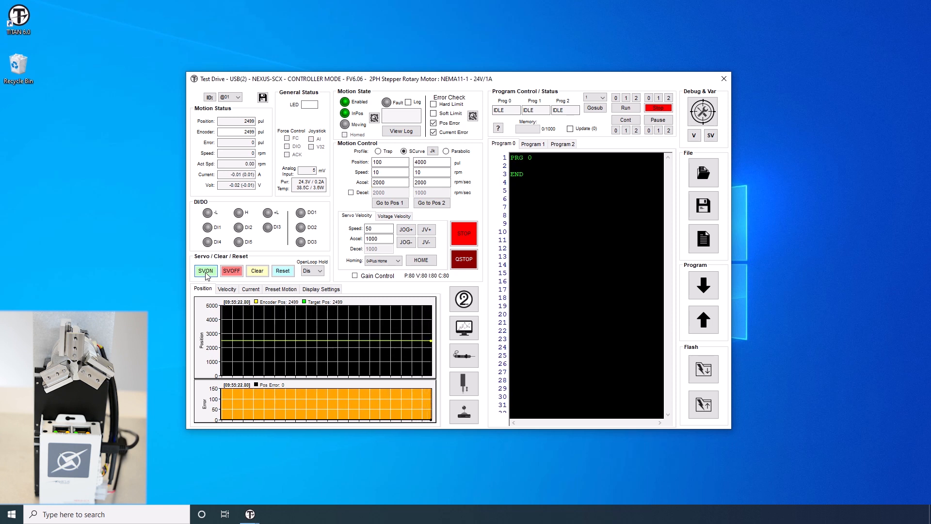
pyautogui.click(397, 204)
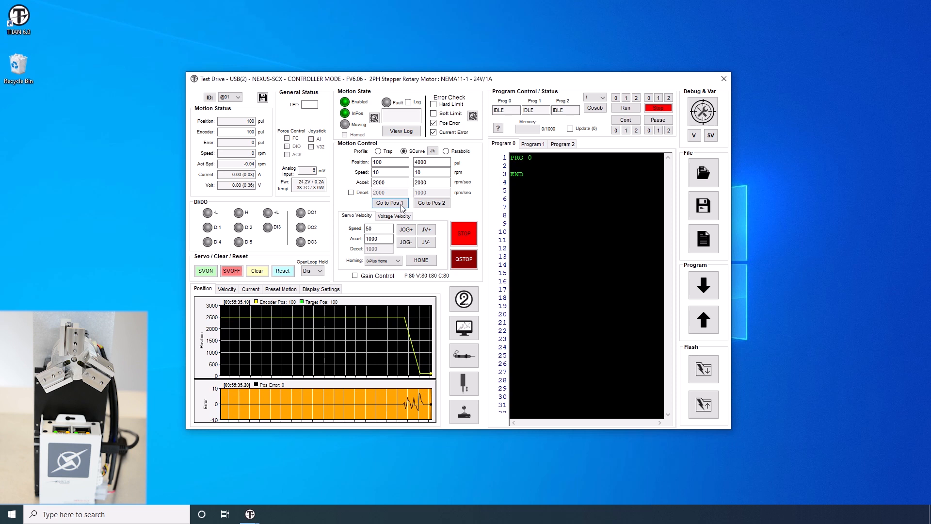
pyautogui.click(432, 204)
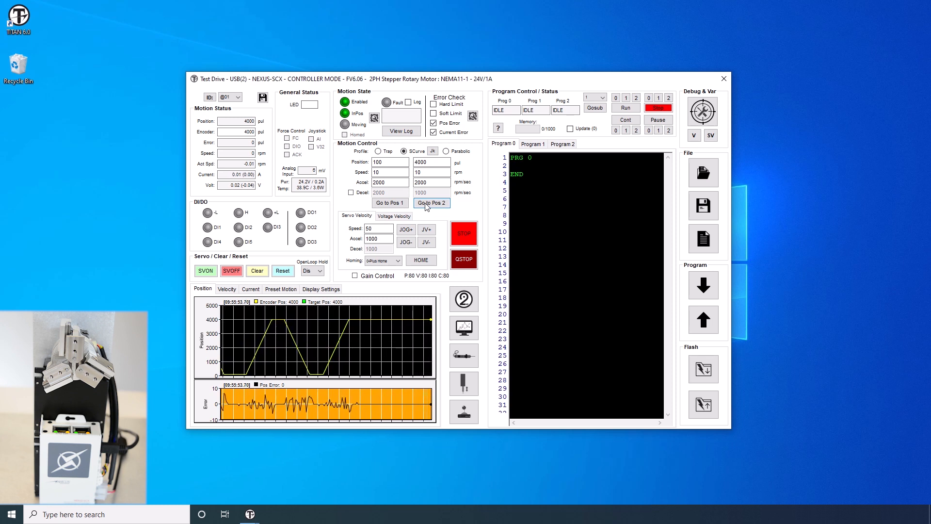
# - Open the standalone program file Gripper Hard Stop Homing A.prg
pyautogui.click(703, 173)
pyautogui.click(518, 168)
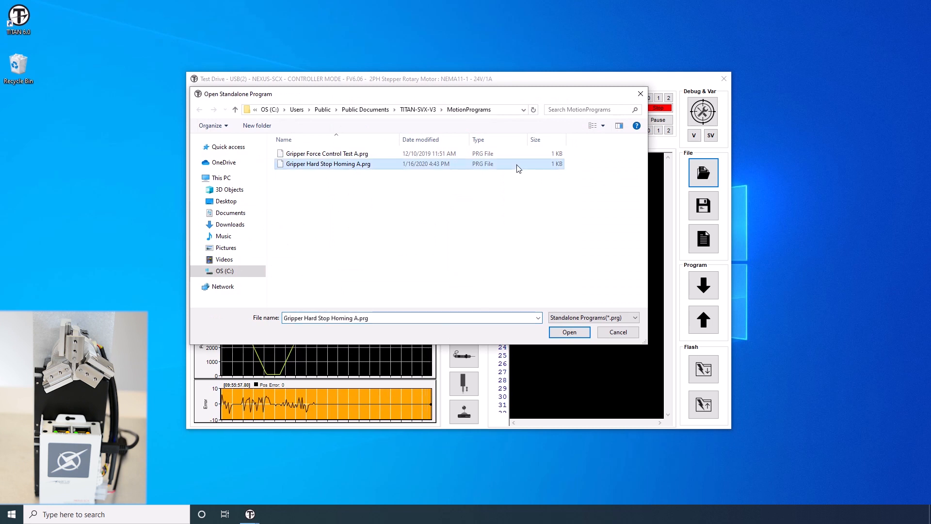
pyautogui.click(567, 332)
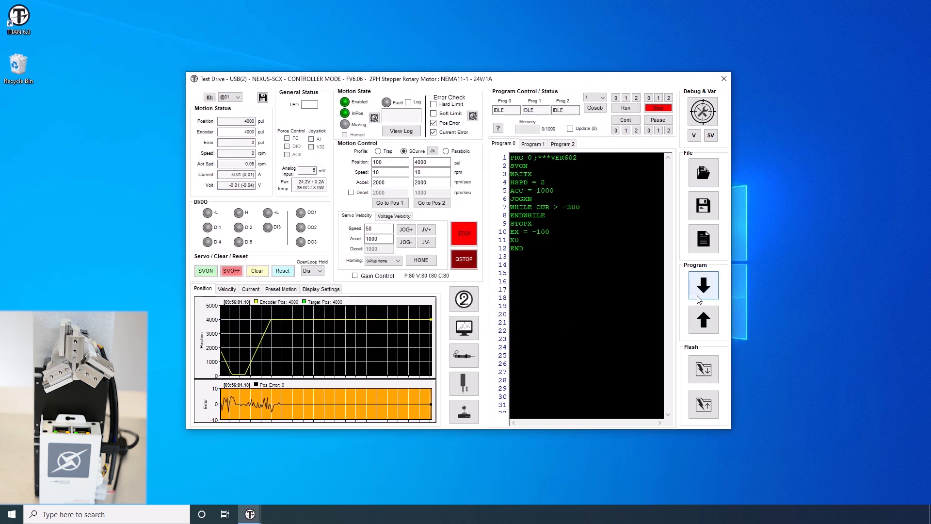
# - Download the hard stop homing program to the controller and run it to home the gripper
pyautogui.click(704, 287)
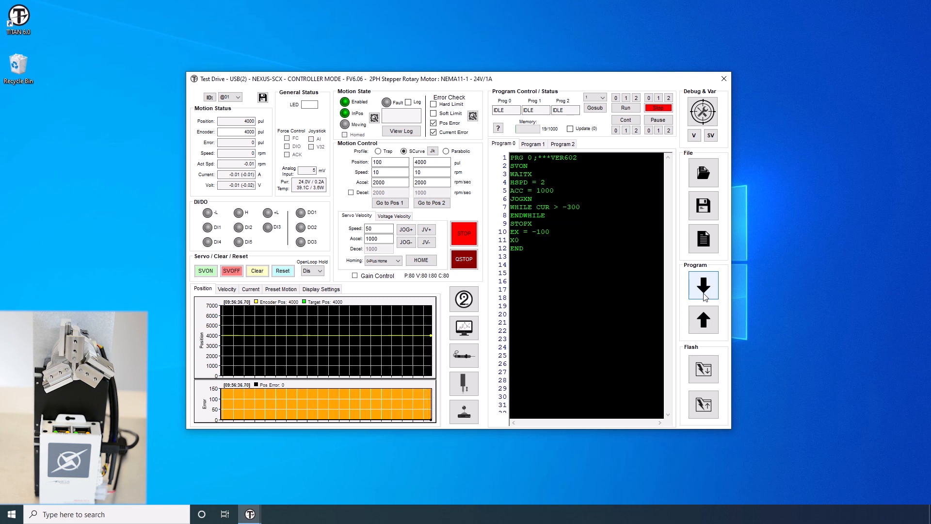
pyautogui.click(704, 293)
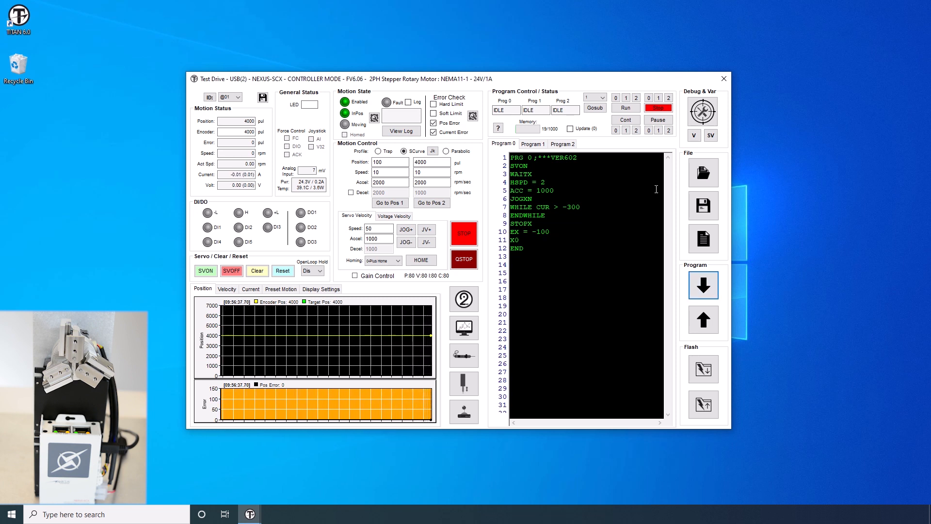
pyautogui.click(629, 109)
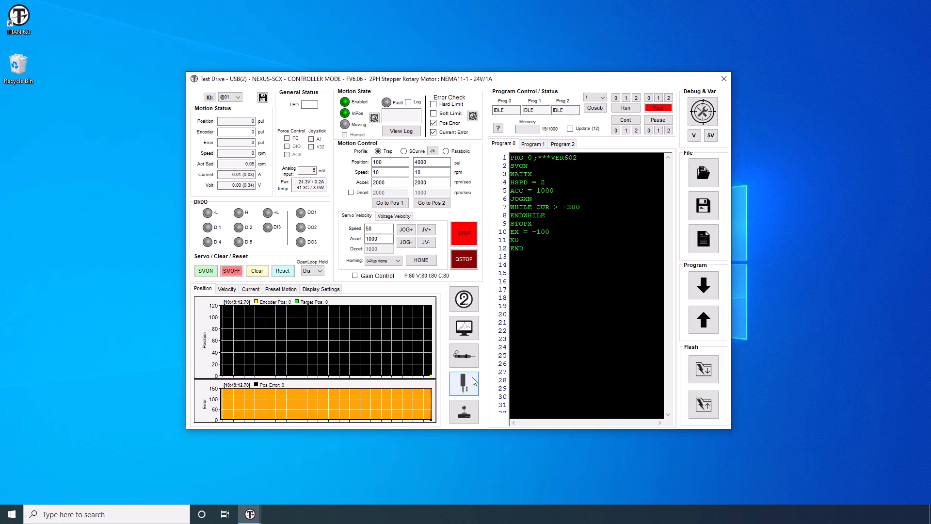
# - Open Force Control, download its parameters to the controller and enable the FC routine
pyautogui.click(455, 380)
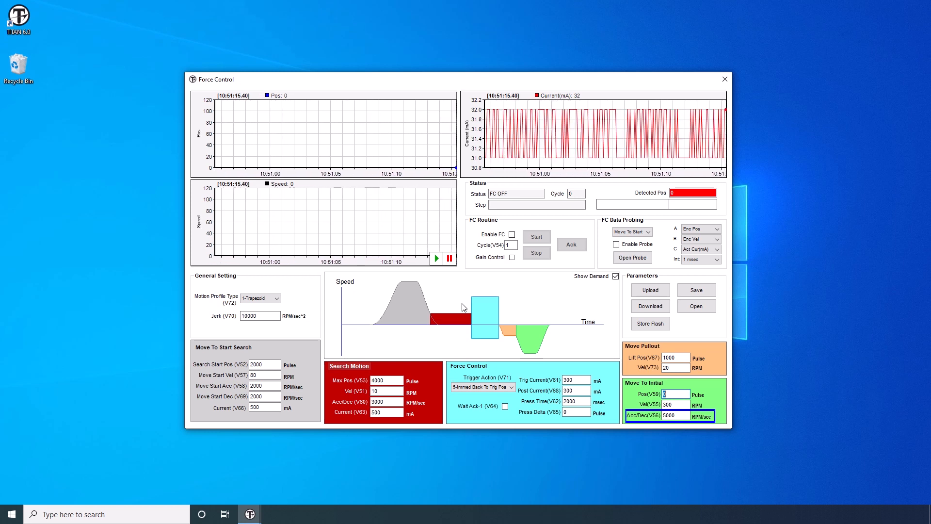
pyautogui.click(643, 309)
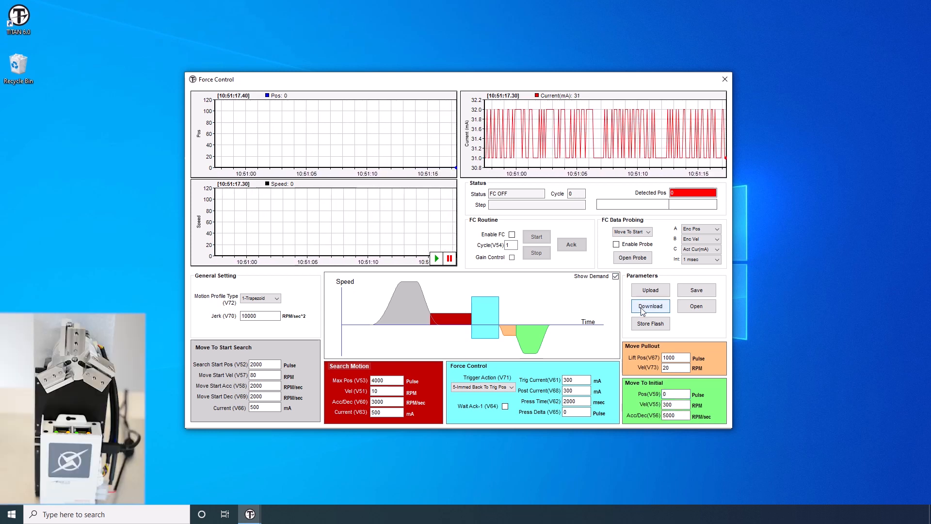
pyautogui.click(511, 234)
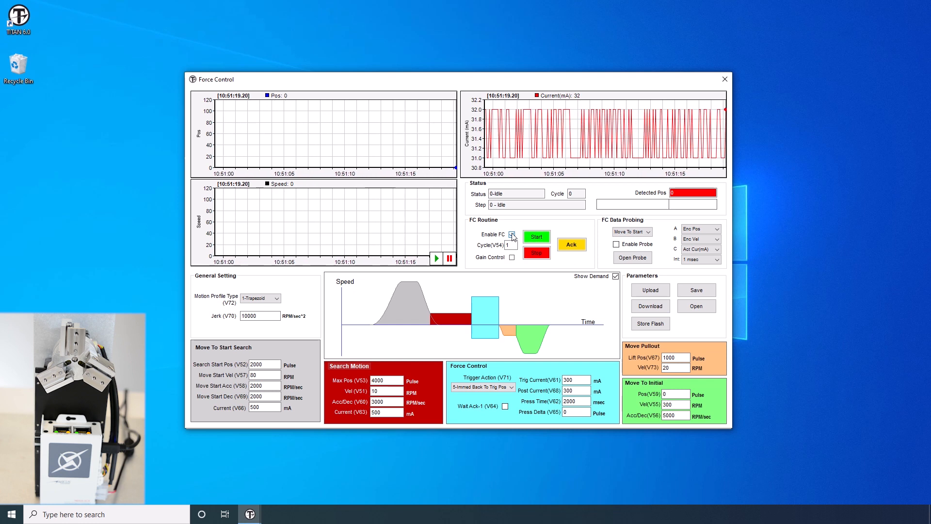
# - Run the one-cycle force control routine four times to test the gripper, including once with an object between the fingers
pyautogui.click(543, 239)
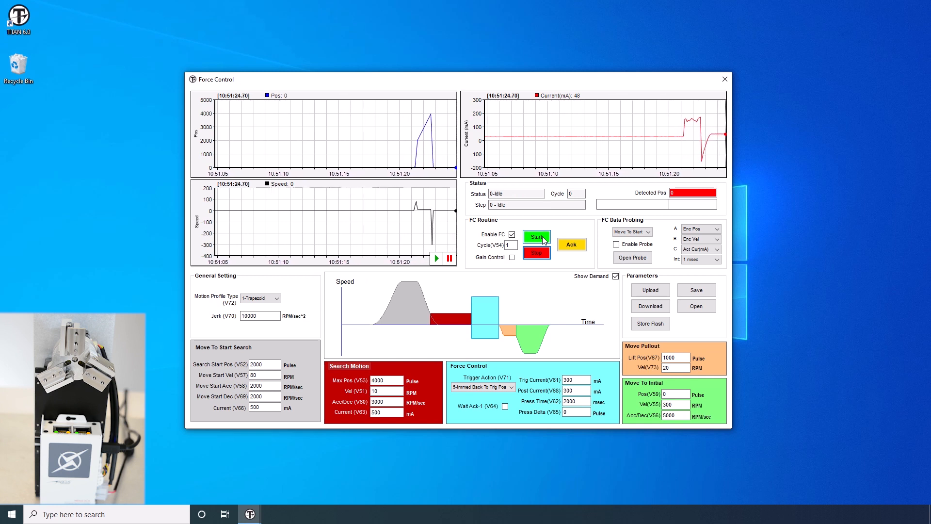
pyautogui.click(543, 237)
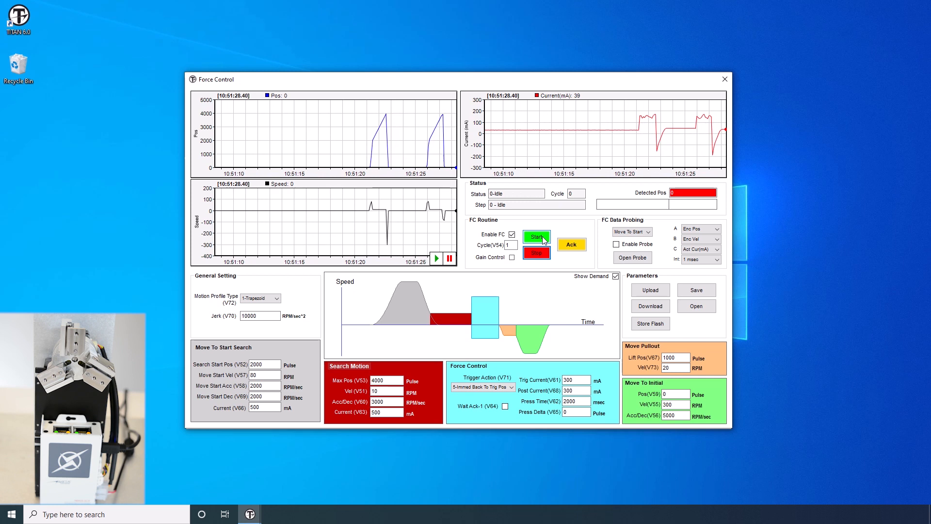
pyautogui.click(544, 240)
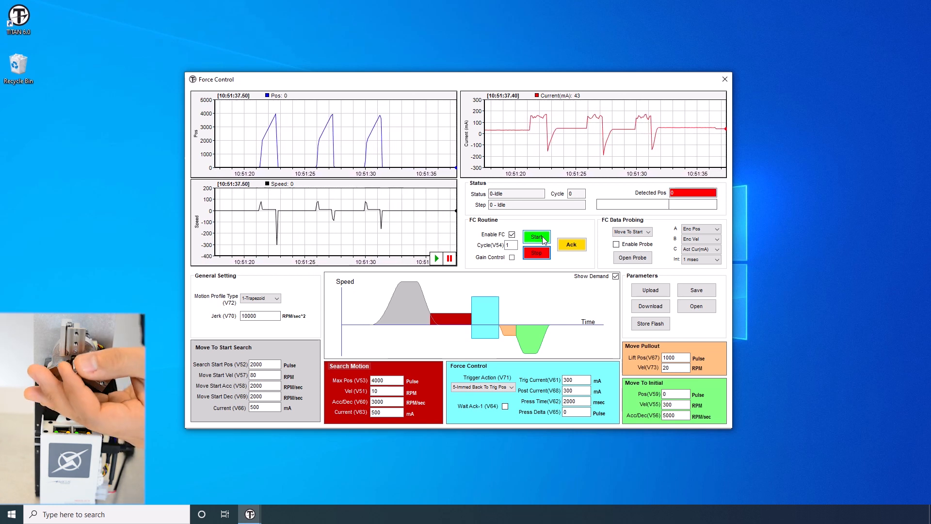
pyautogui.click(544, 240)
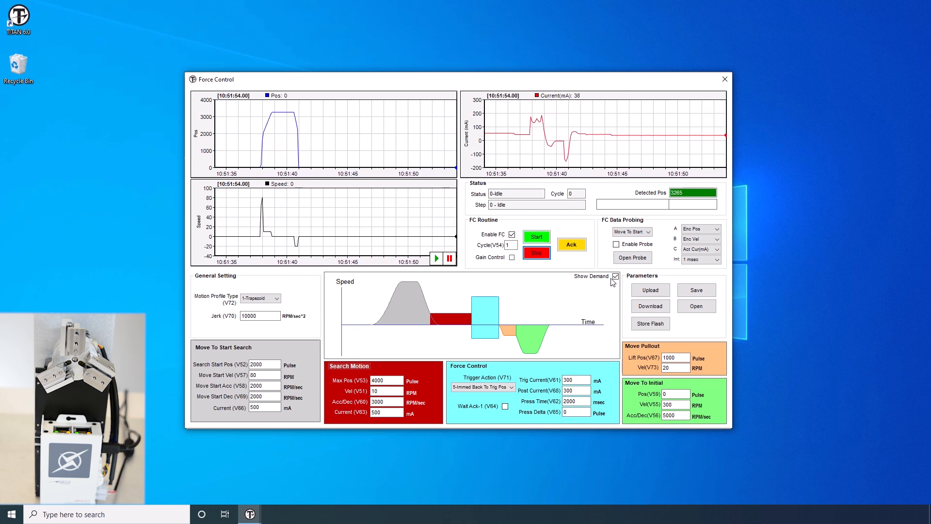
# - Store the force control parameters to the controller's flash memory
pyautogui.click(648, 324)
pyautogui.click(503, 290)
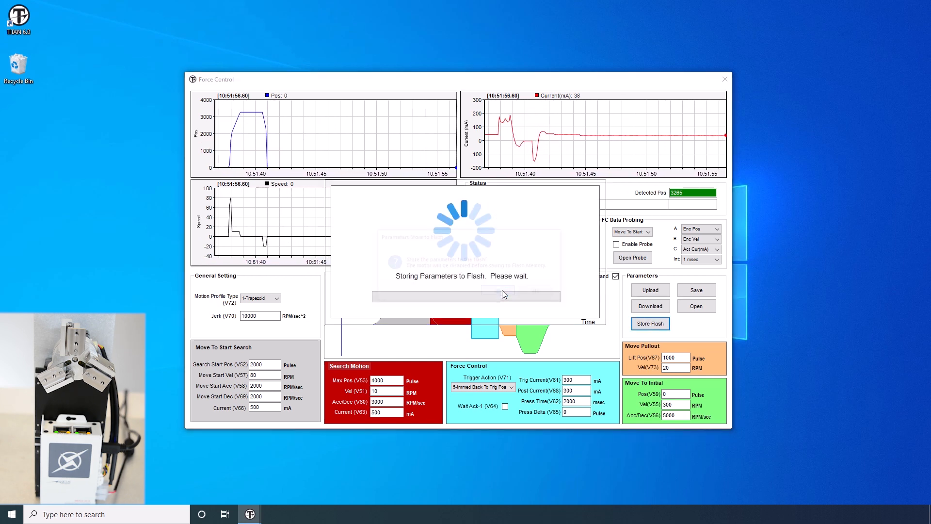
pyautogui.click(492, 287)
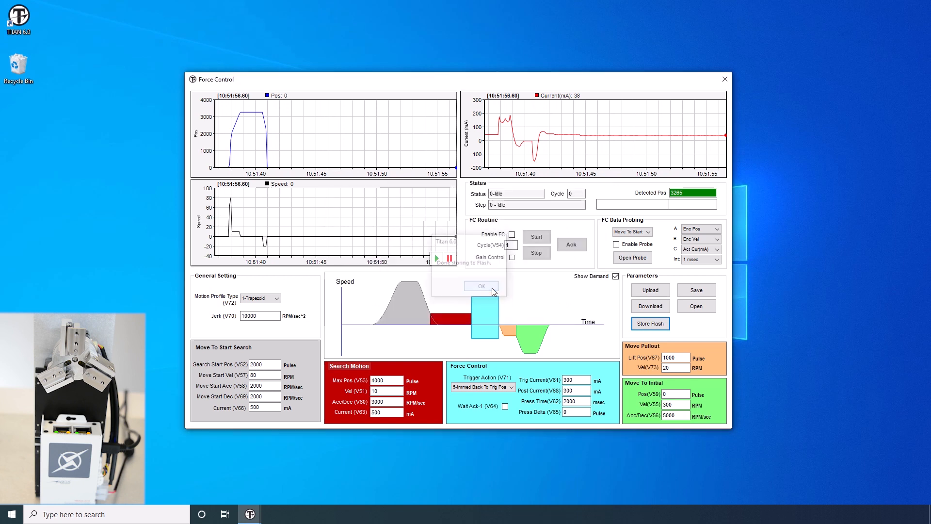
# - Save the force control parameters as an FCP file named Gripper Test A
pyautogui.click(697, 290)
pyautogui.write('Gripper T')
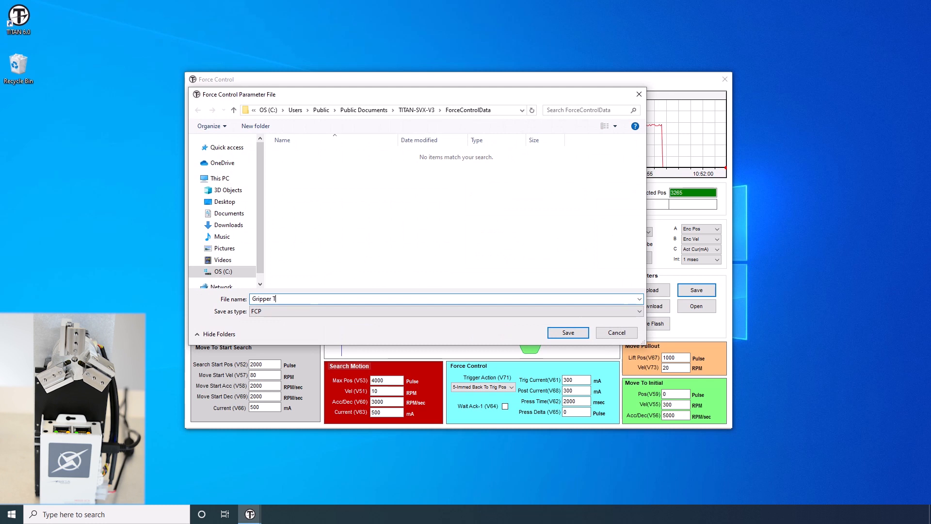
pyautogui.write('est A')
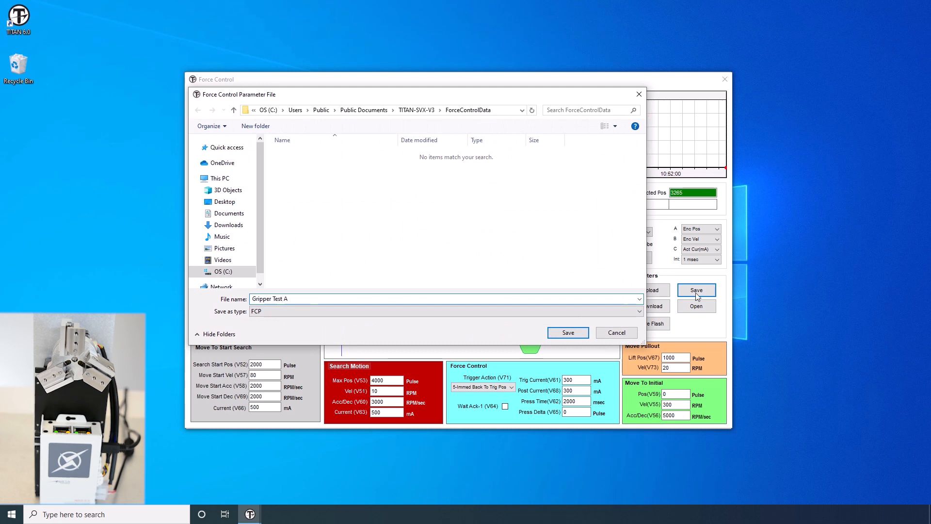
pyautogui.click(568, 333)
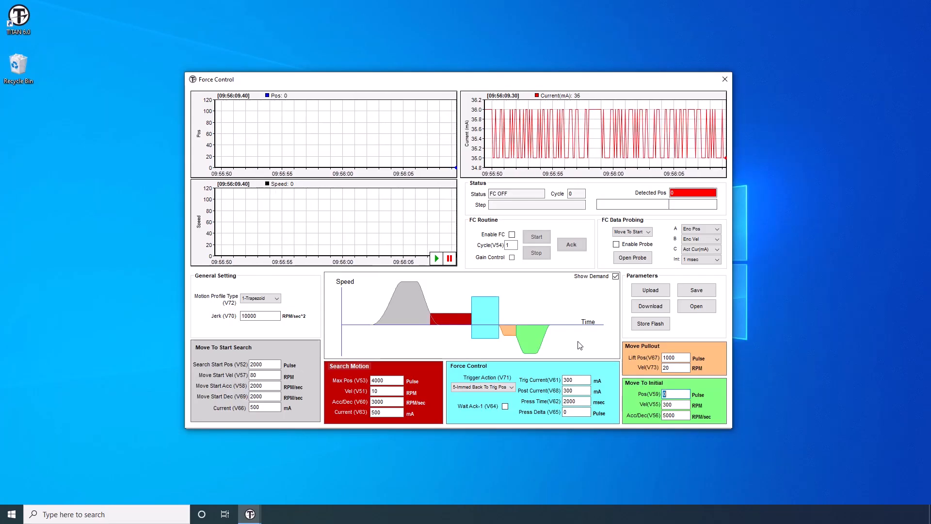
# - Return to Test Drive, open the program Gripper Force Control Test A.prg and download it to the controller
pyautogui.click(725, 85)
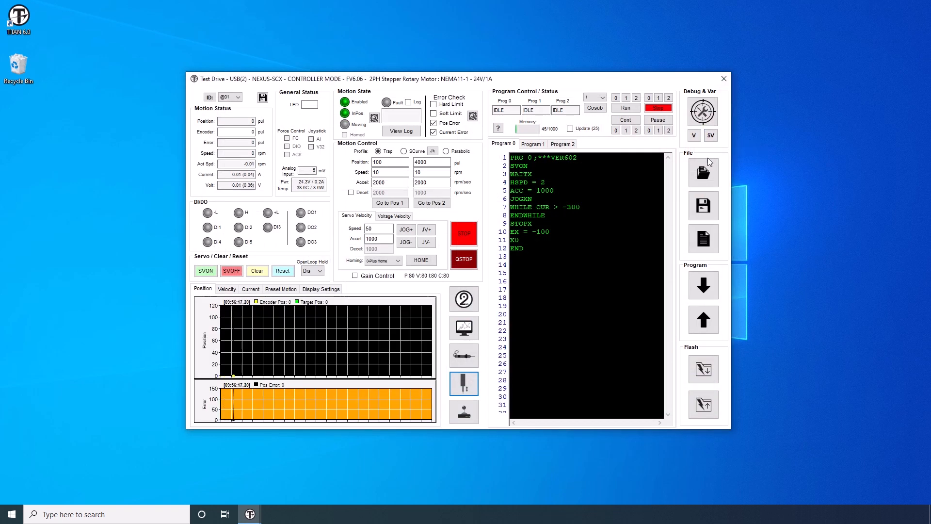
pyautogui.click(704, 173)
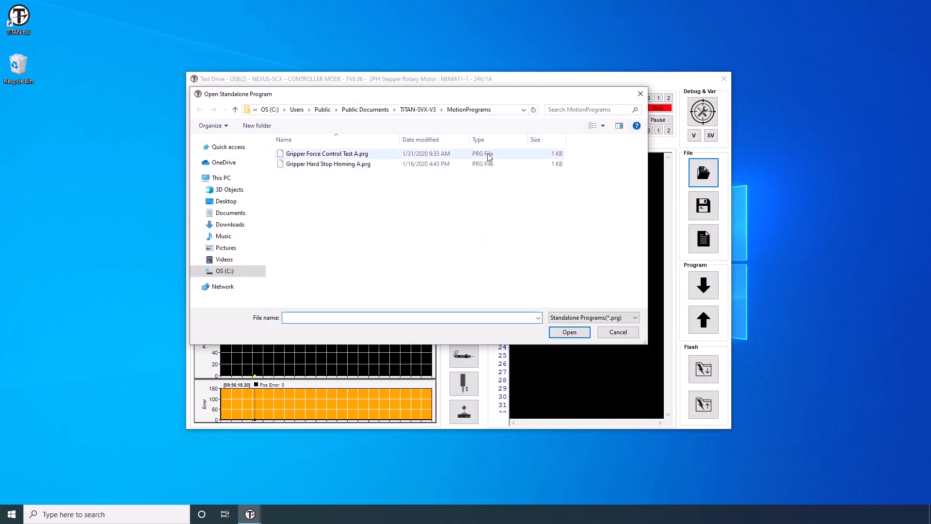
pyautogui.click(487, 153)
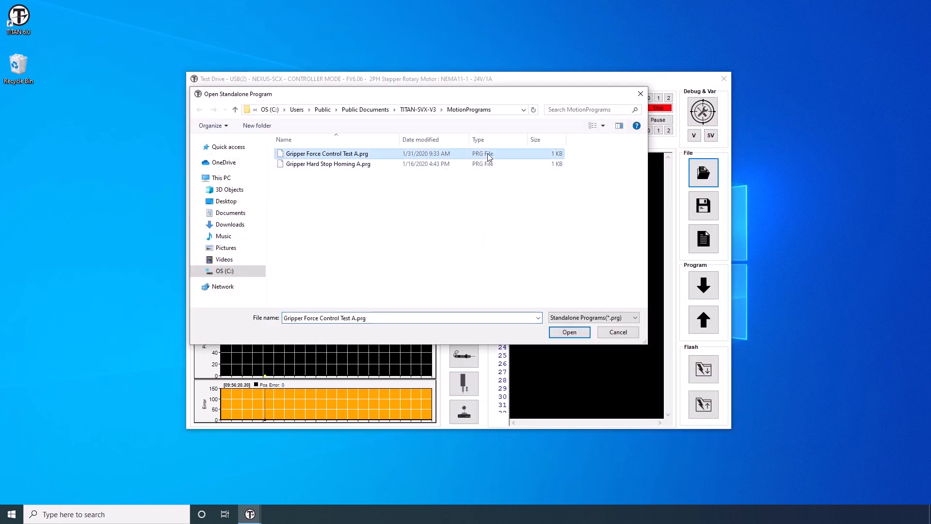
pyautogui.click(561, 332)
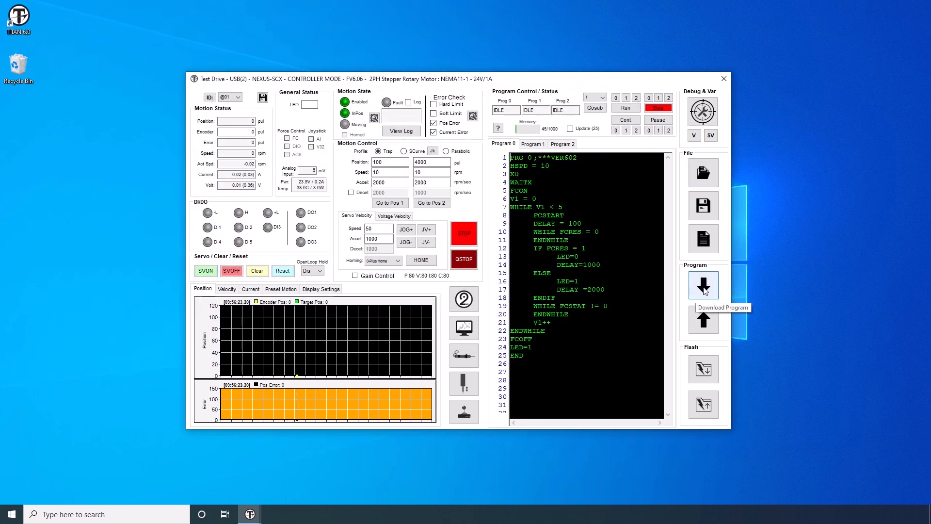
pyautogui.click(703, 287)
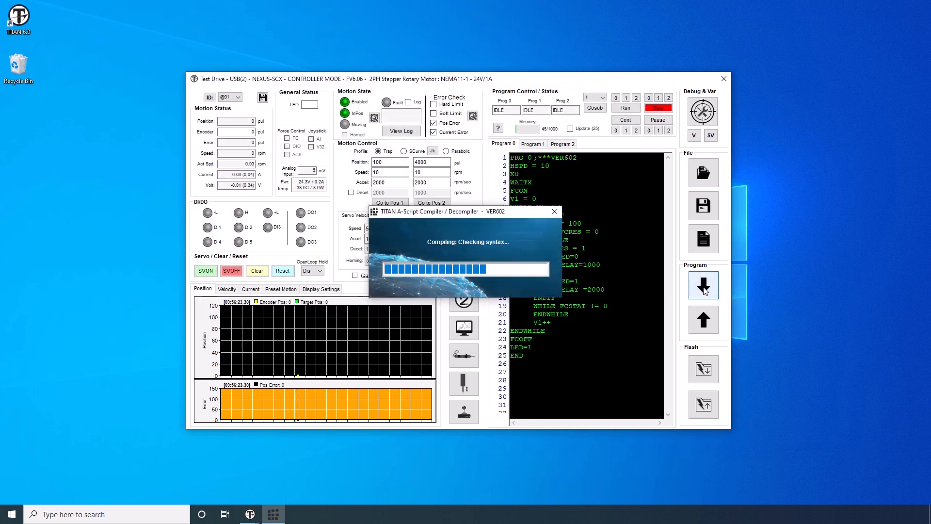